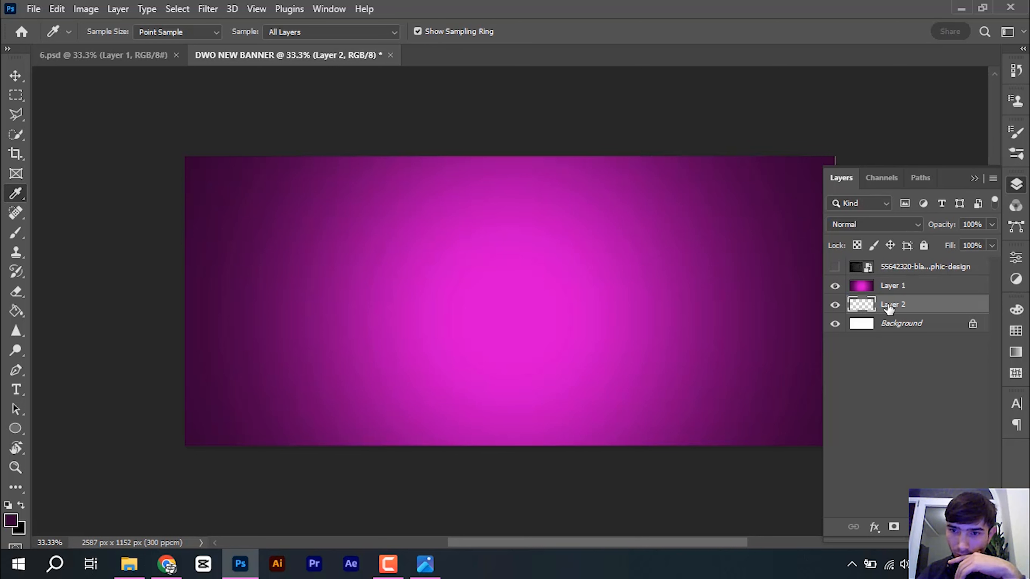
# Step: Hide Layer 1 and fill Layer 2 with the dark purple foreground color using the Paint Bucket
pyautogui.click(834, 286)
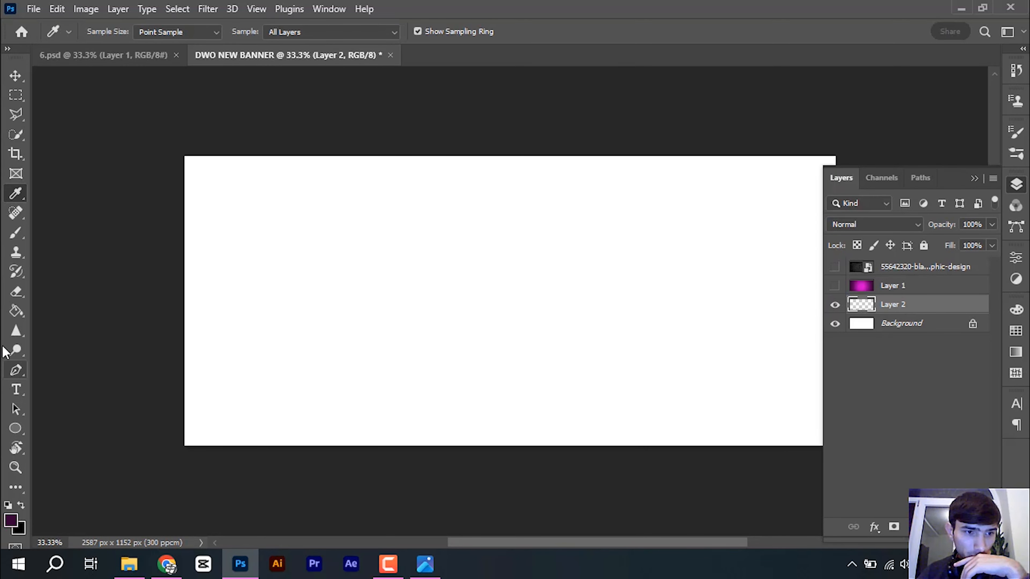
pyautogui.click(16, 311)
pyautogui.click(436, 294)
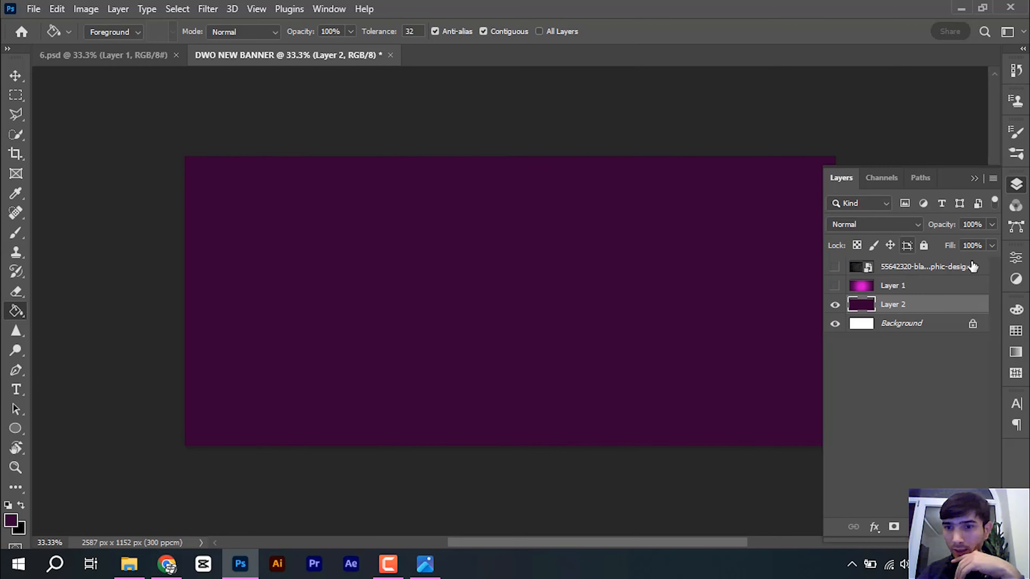
pyautogui.click(974, 179)
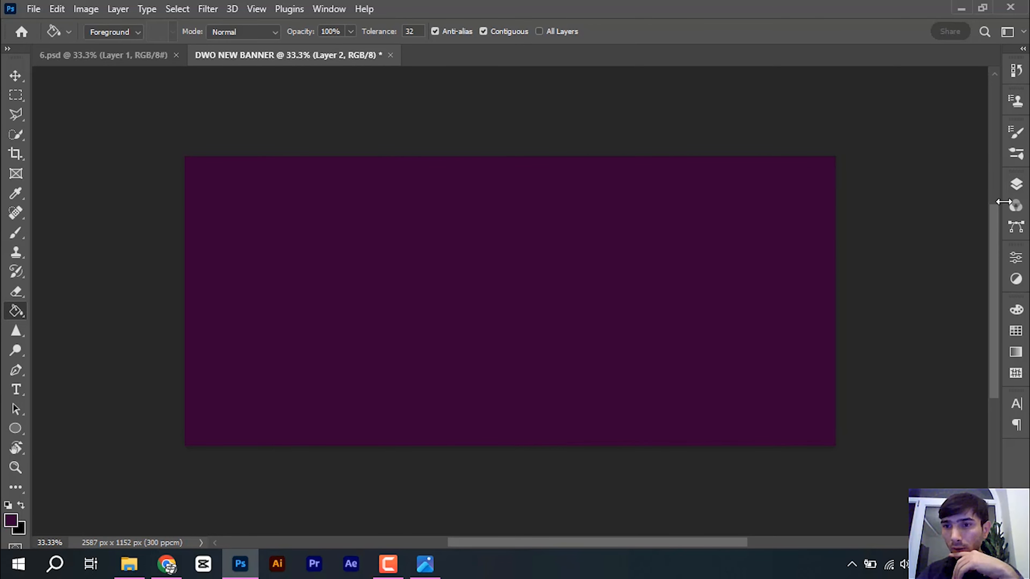
# Step: Show Layer 1 briefly to compare its gradient with the filled Layer 2, and hide it again
pyautogui.click(1015, 188)
pyautogui.click(893, 289)
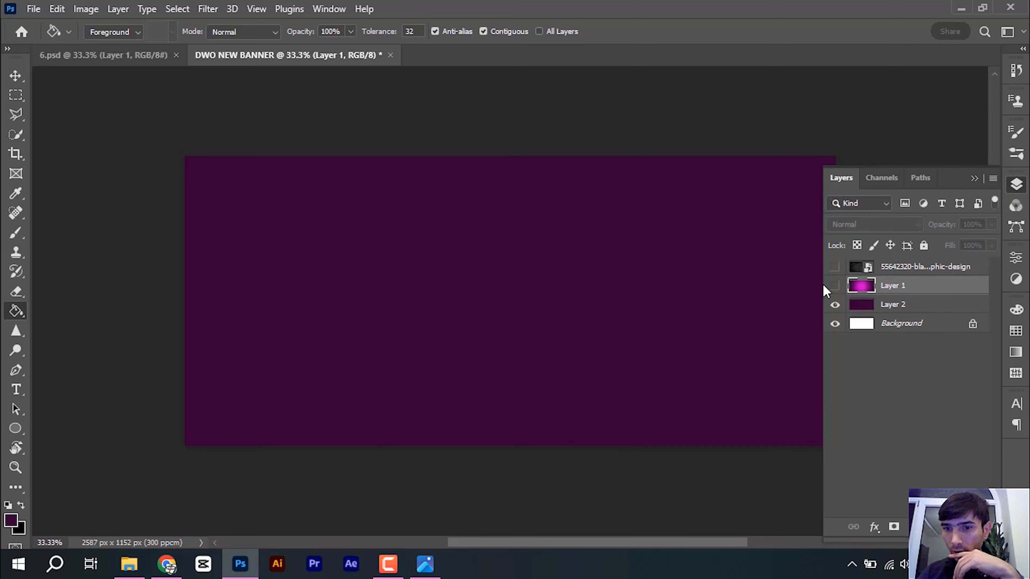
pyautogui.click(835, 286)
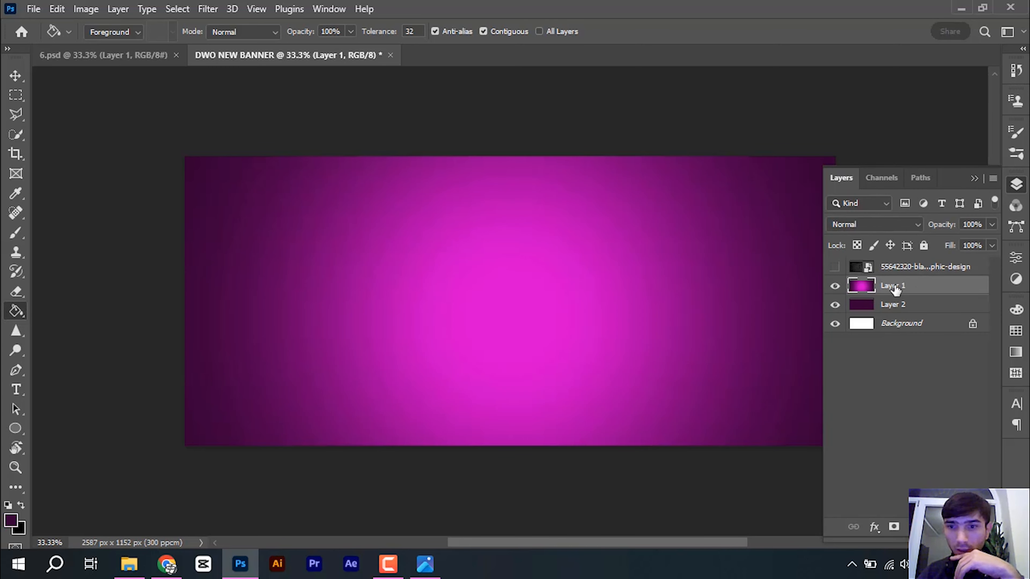
pyautogui.click(835, 288)
pyautogui.click(974, 179)
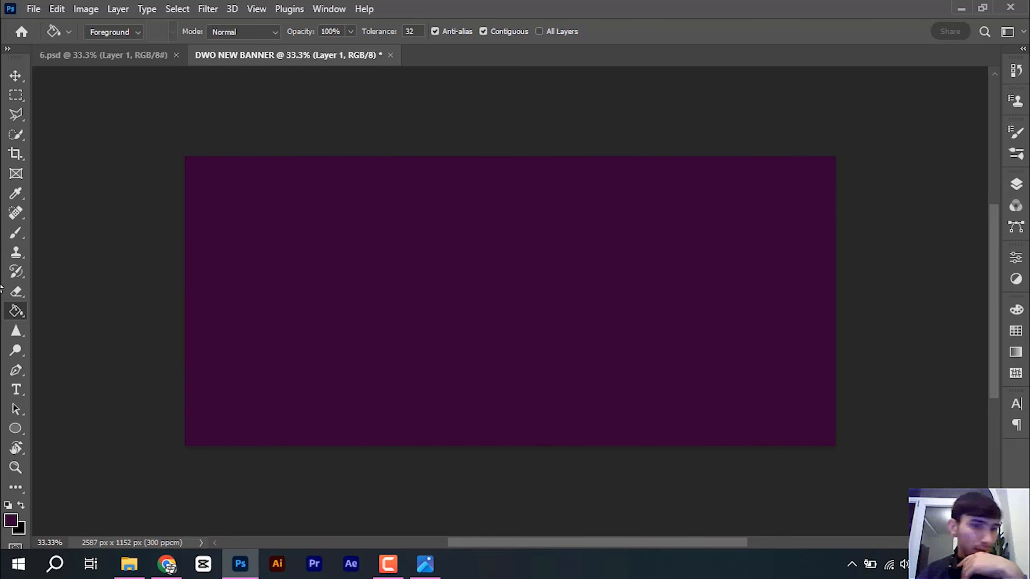
# Step: Activate the Brush tool on Layer 2 and enlarge the soft brush to about 2122 px
pyautogui.click(22, 236)
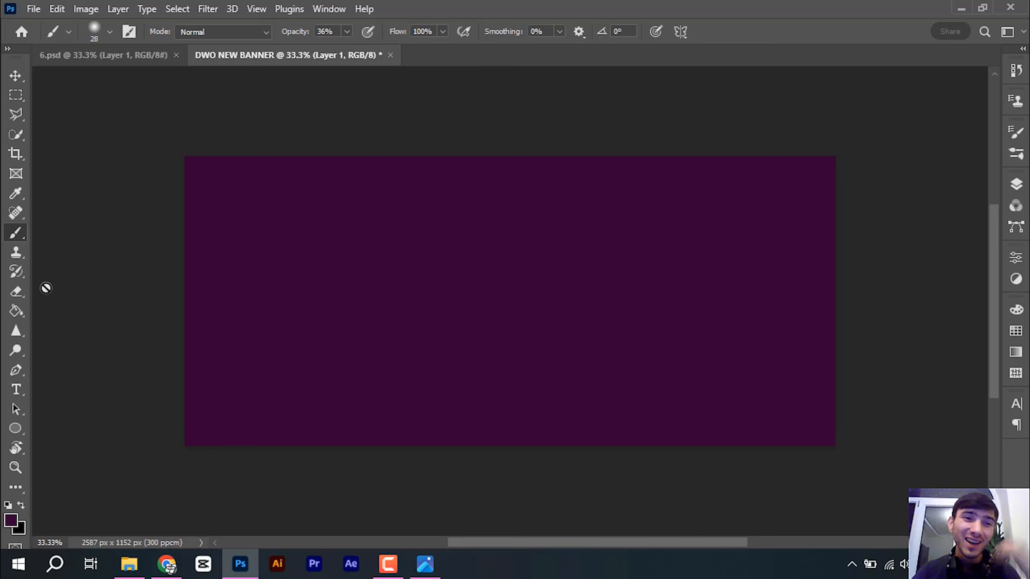
pyautogui.click(1015, 185)
pyautogui.click(918, 308)
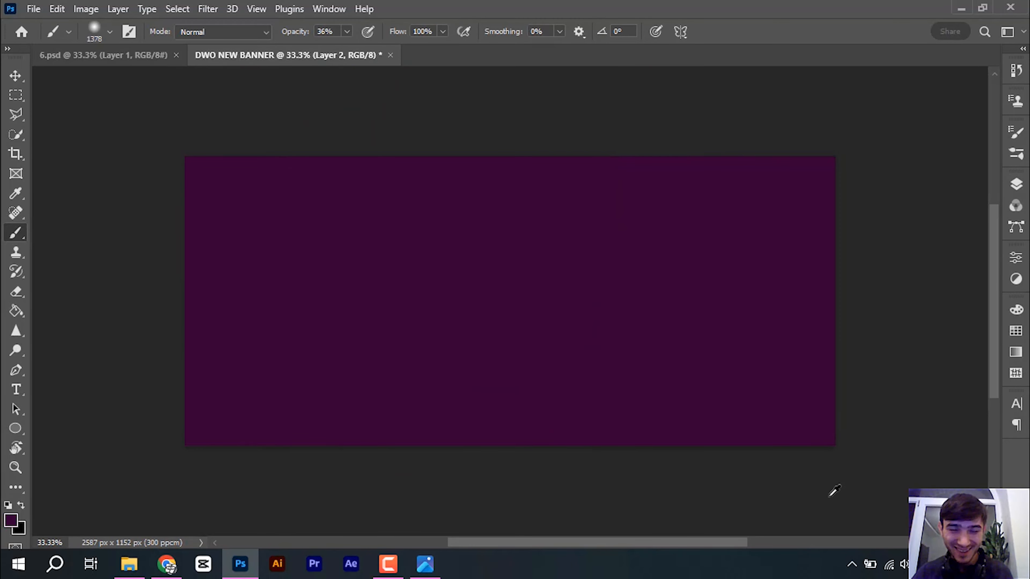
pyautogui.moveTo(458, 232); pyautogui.dragTo(522, 285)
pyautogui.moveTo(623, 402)
pyautogui.mouseDown()
pyautogui.moveTo(788, 483)
pyautogui.moveTo(758, 446)
pyautogui.mouseUp()
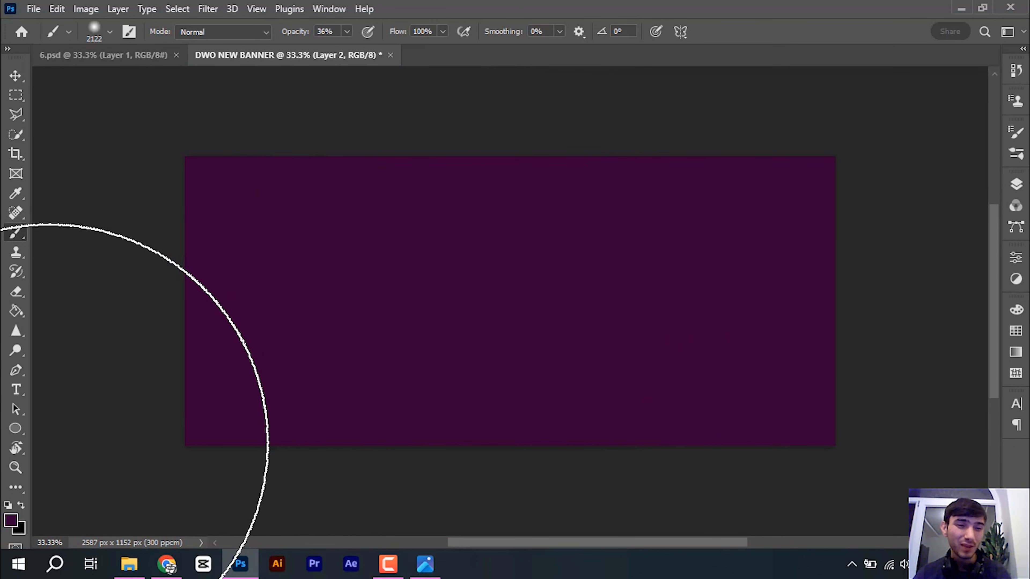
# Step: Set the foreground color to #fb00f2, try one large brush dab in the banner's center, and undo it
pyautogui.click(11, 519)
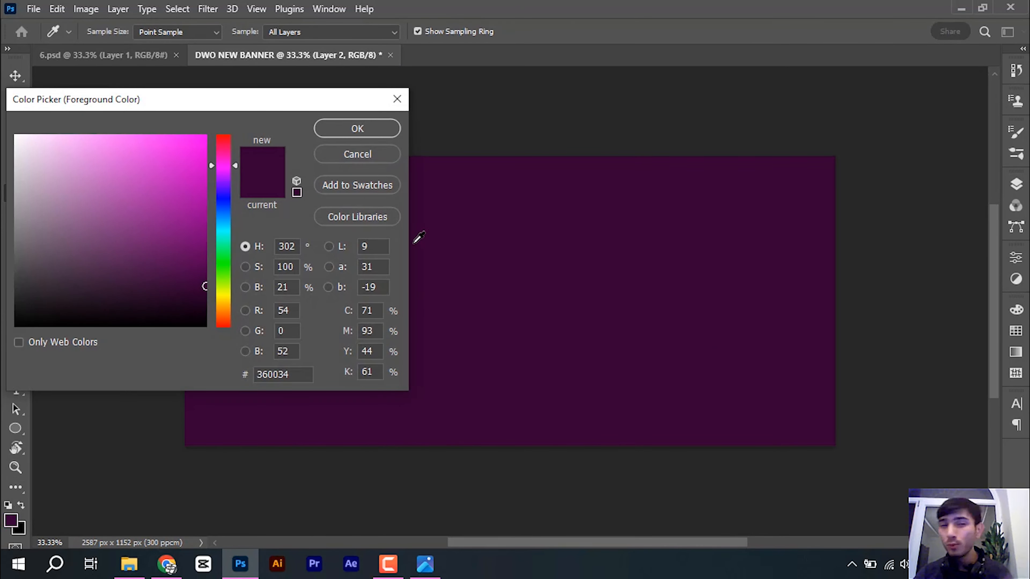
pyautogui.moveTo(205, 145); pyautogui.dragTo(210, 138)
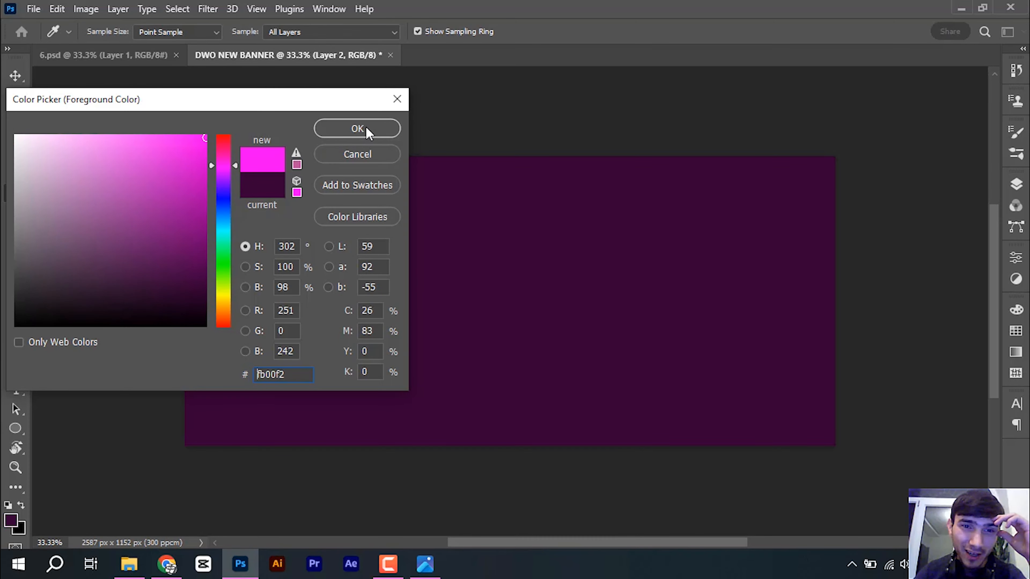
pyautogui.click(357, 128)
pyautogui.press('b')
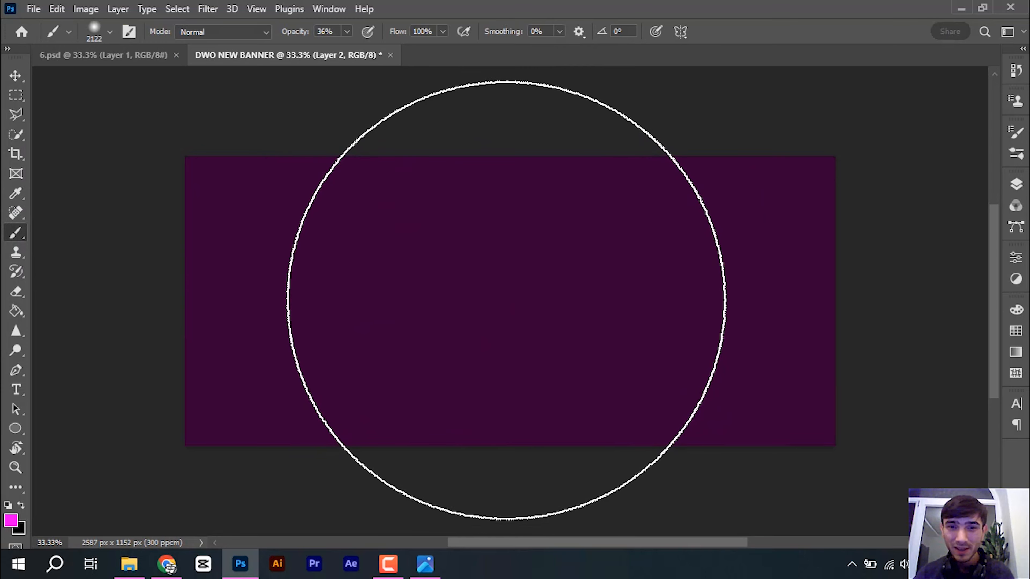
pyautogui.click(506, 300)
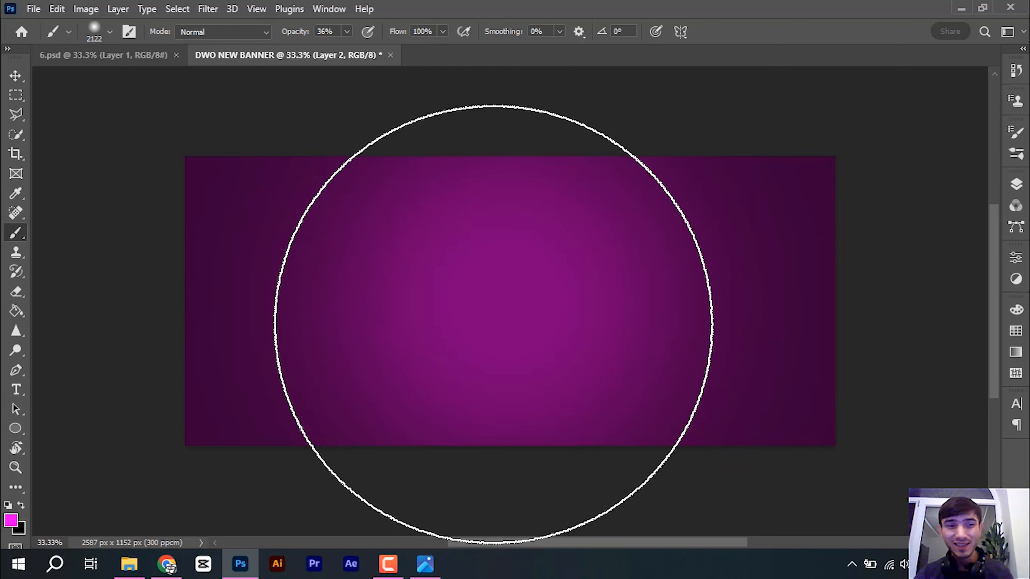
pyautogui.hotkey('ctrl', 'z')
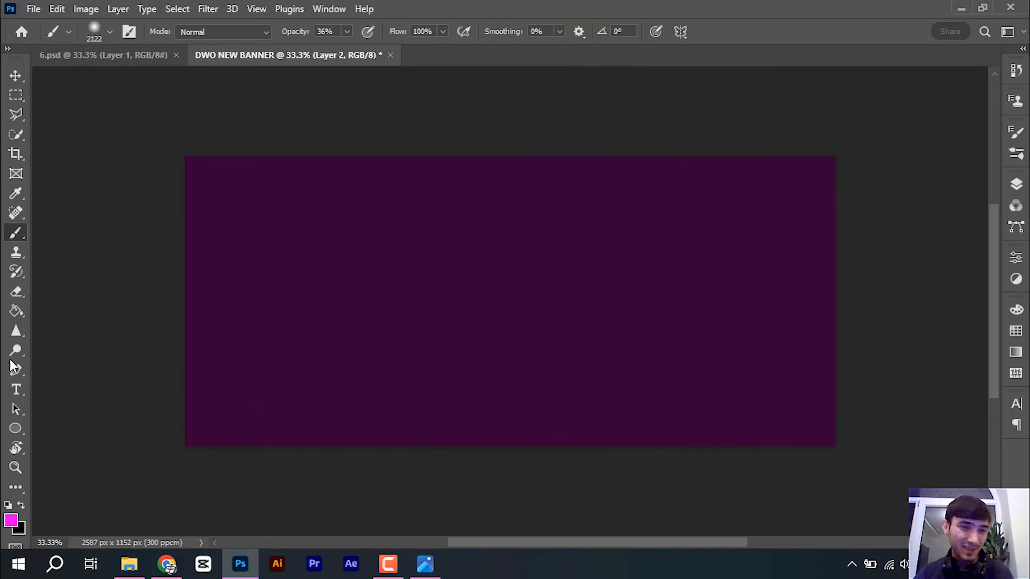
# Step: Shift the foreground color's hue slightly toward purple, to #f200fb
pyautogui.click(9, 521)
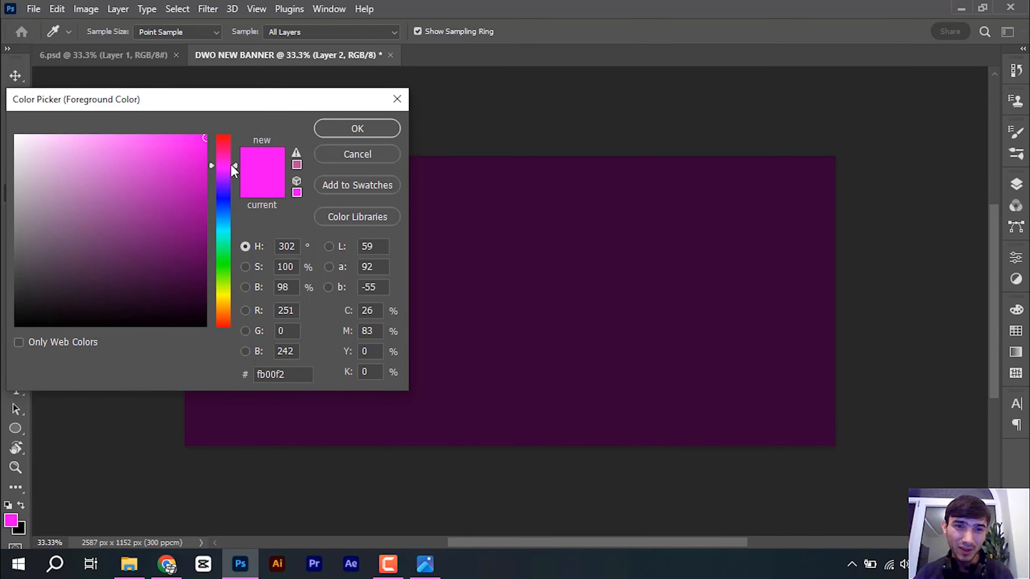
pyautogui.moveTo(231, 164); pyautogui.dragTo(237, 168)
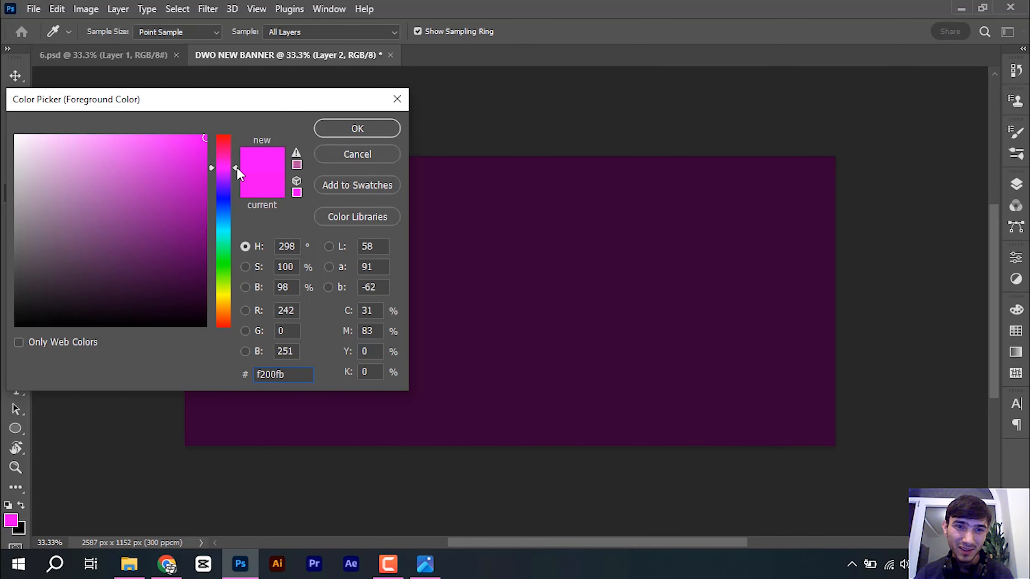
pyautogui.click(372, 127)
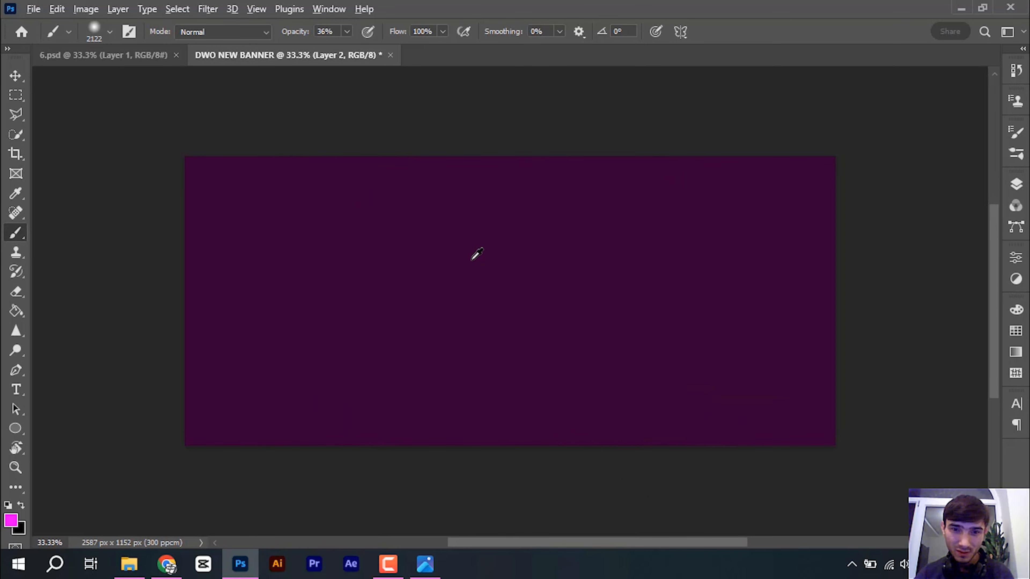
# Step: Enlarge the soft brush to about 2776 px and paint a single glow dab in the center of Layer 2
pyautogui.moveTo(471, 259)
pyautogui.mouseDown()
pyautogui.moveTo(540, 343)
pyautogui.moveTo(712, 459)
pyautogui.mouseUp()
pyautogui.moveTo(455, 229); pyautogui.dragTo(510, 314)
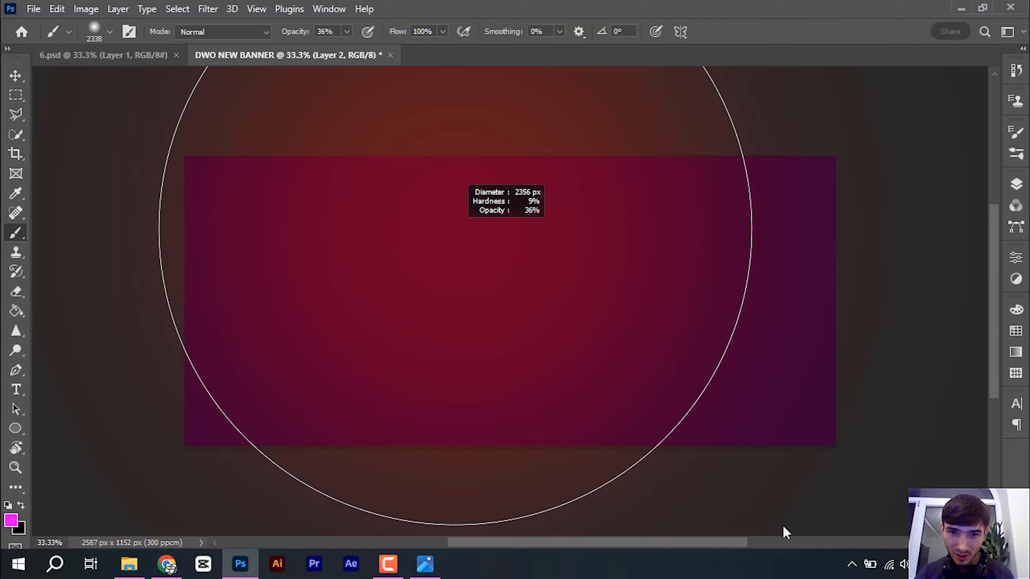
pyautogui.moveTo(783, 528)
pyautogui.mouseDown()
pyautogui.moveTo(823, 551)
pyautogui.moveTo(896, 558)
pyautogui.mouseUp()
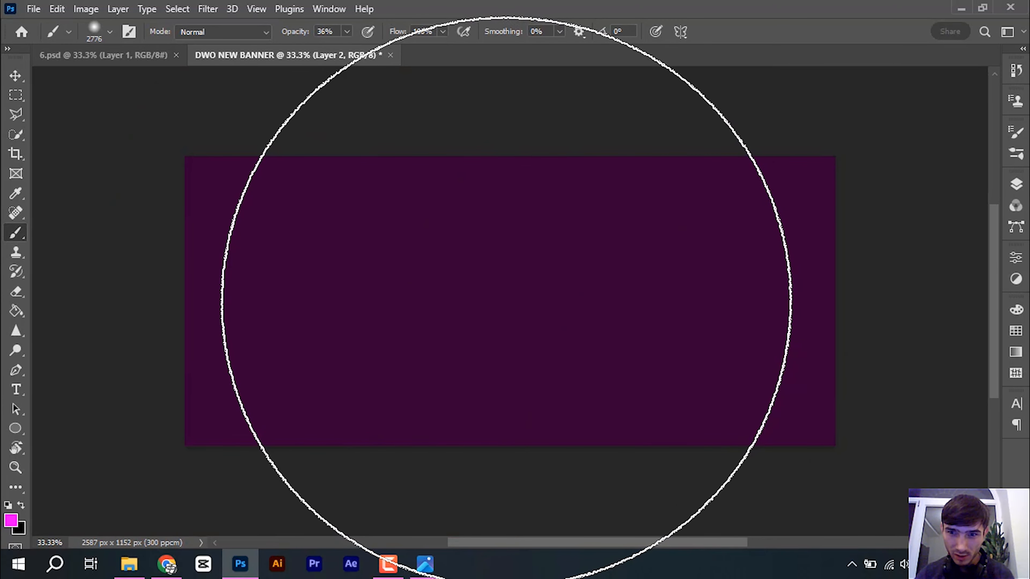
pyautogui.click(506, 298)
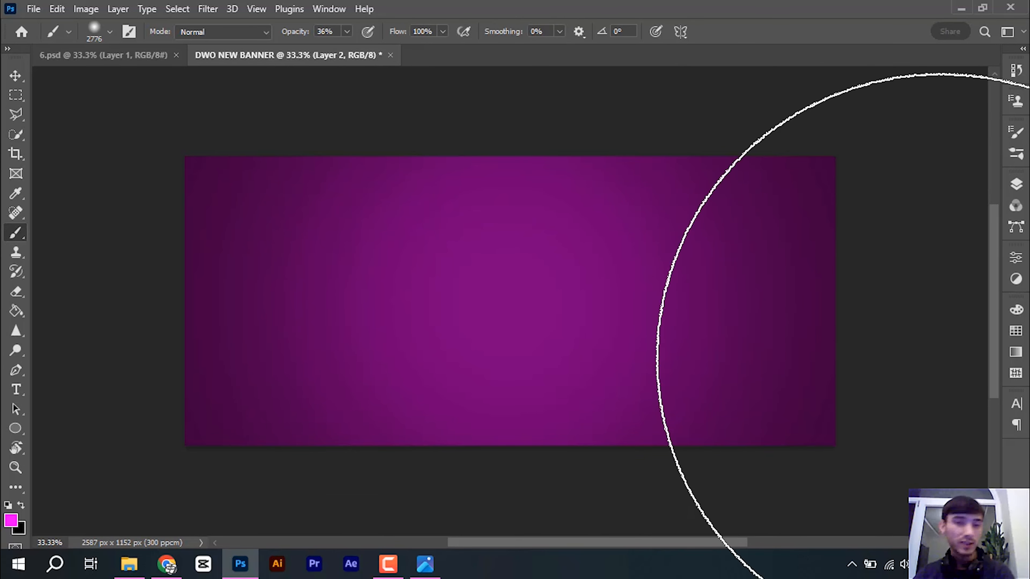
# Step: Show Layer 1, sample the bright magenta from its center as the foreground color, and hide the layer again
pyautogui.click(1017, 184)
pyautogui.click(835, 285)
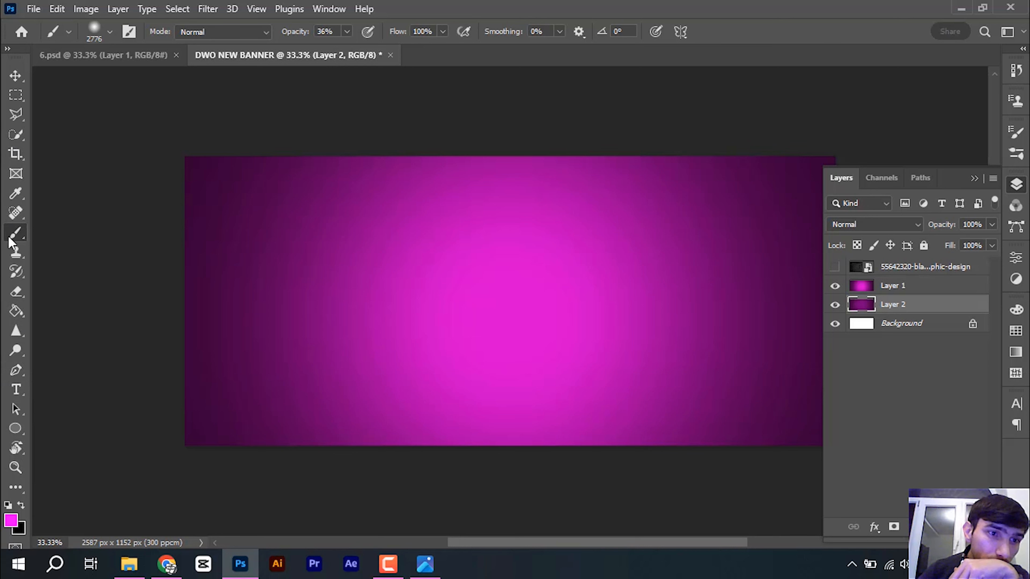
pyautogui.click(15, 193)
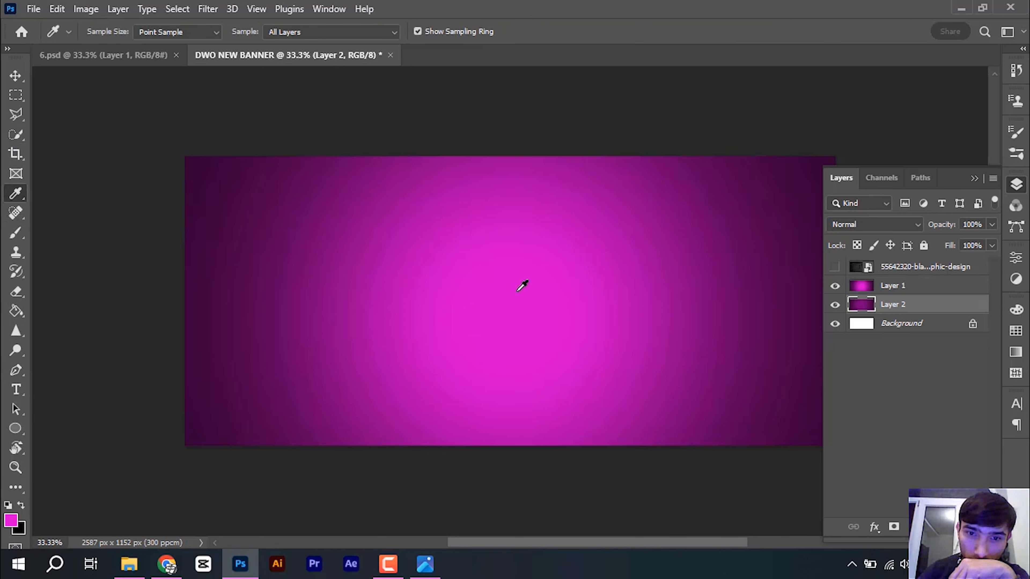
pyautogui.click(536, 290)
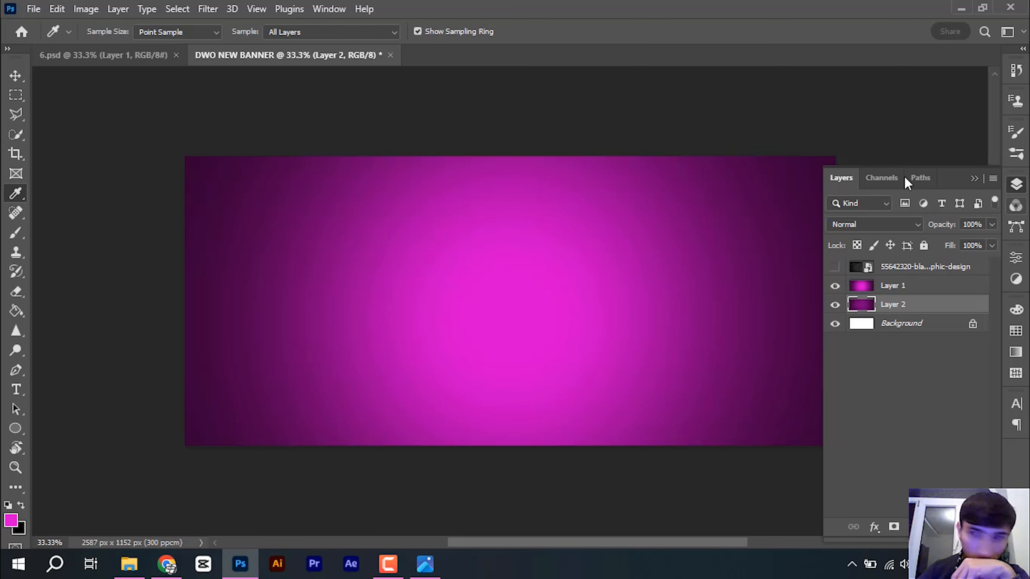
pyautogui.click(835, 286)
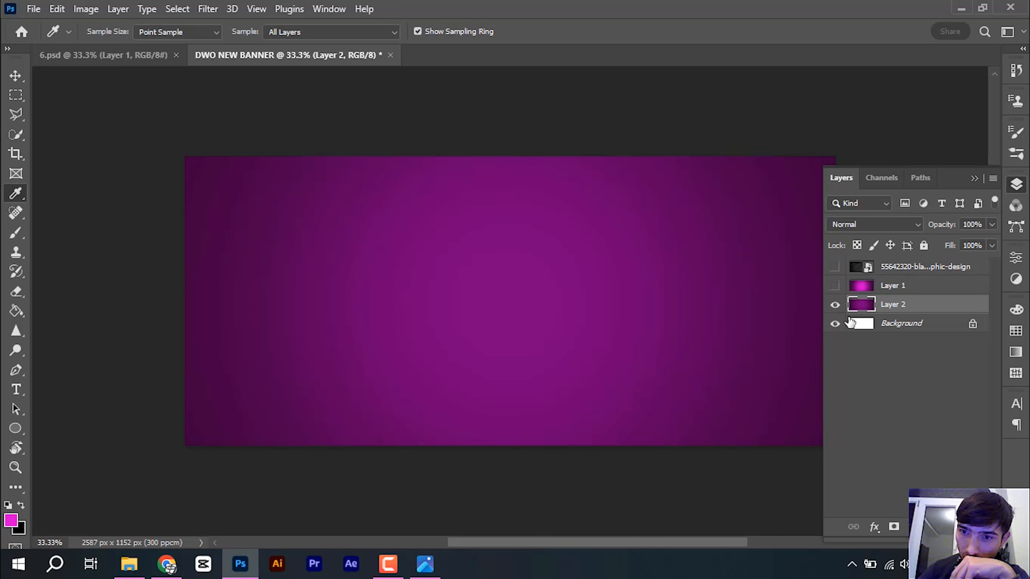
pyautogui.click(974, 179)
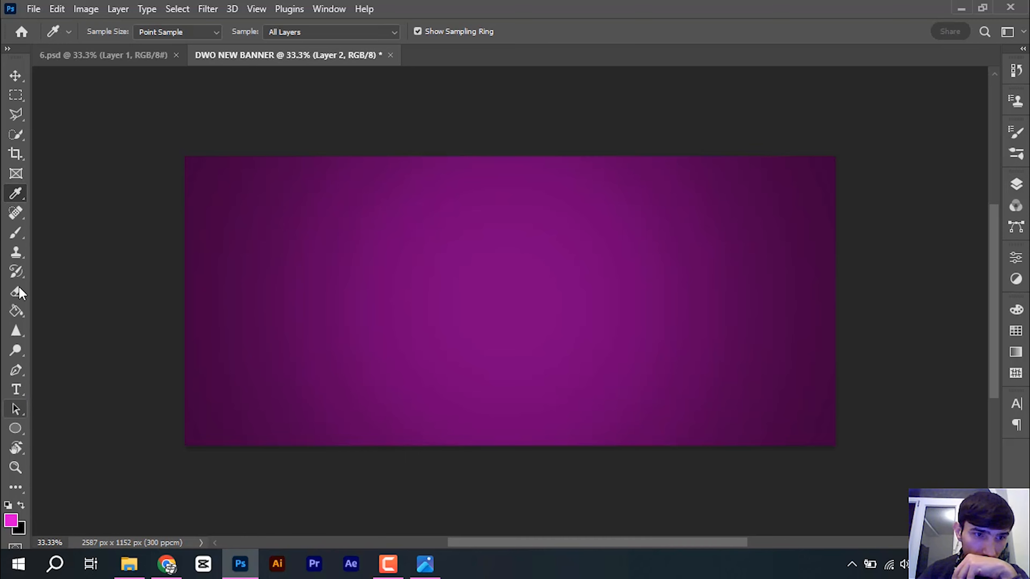
# Step: Switch back to the Brush tool and set its opacity to 100%
pyautogui.click(16, 233)
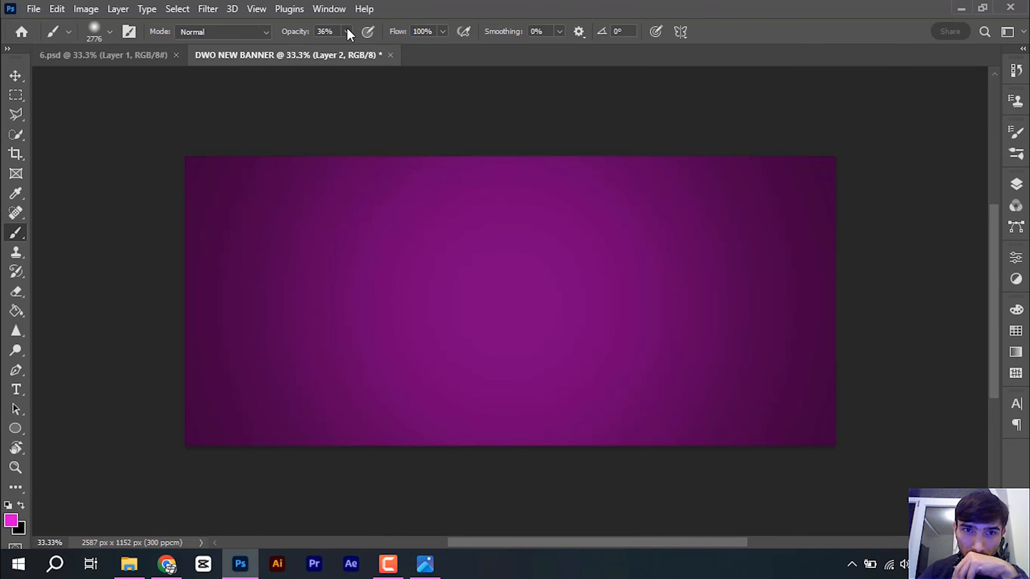
pyautogui.moveTo(428, 51); pyautogui.dragTo(596, 51)
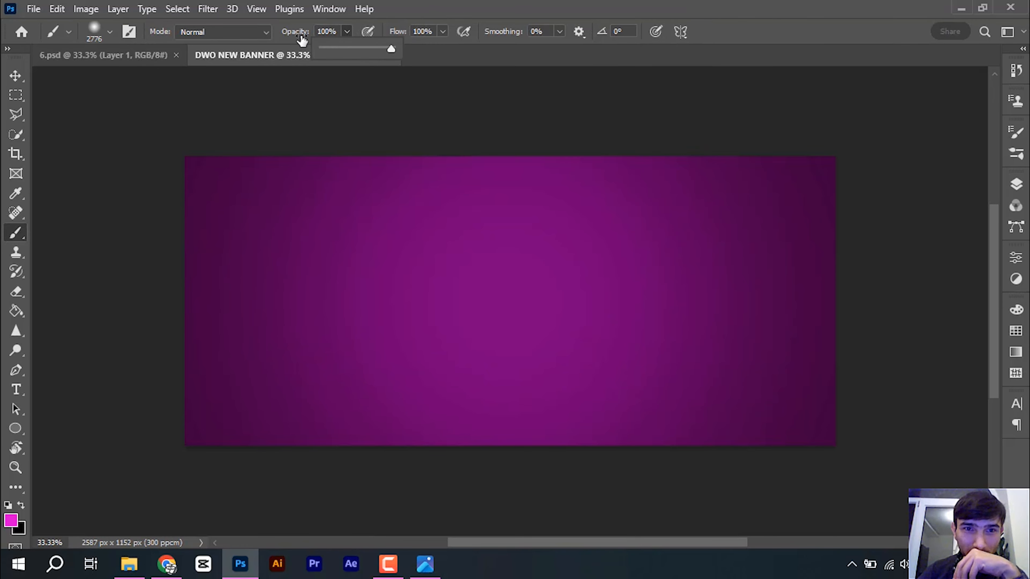
pyautogui.click(349, 30)
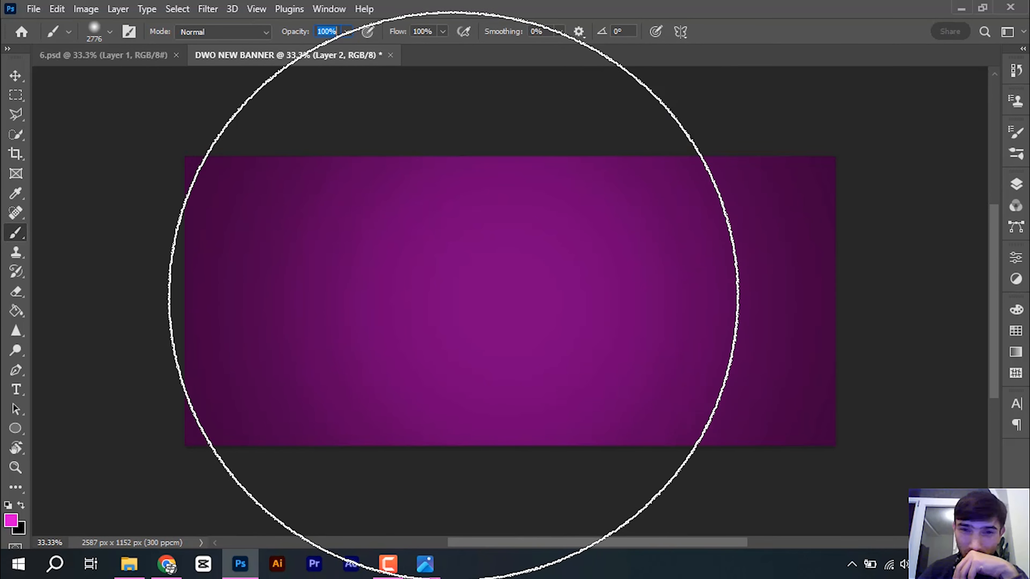
# Step: Try full-opacity brush dabs in the banner's center on Layer 2, undoing each one
pyautogui.click(499, 297)
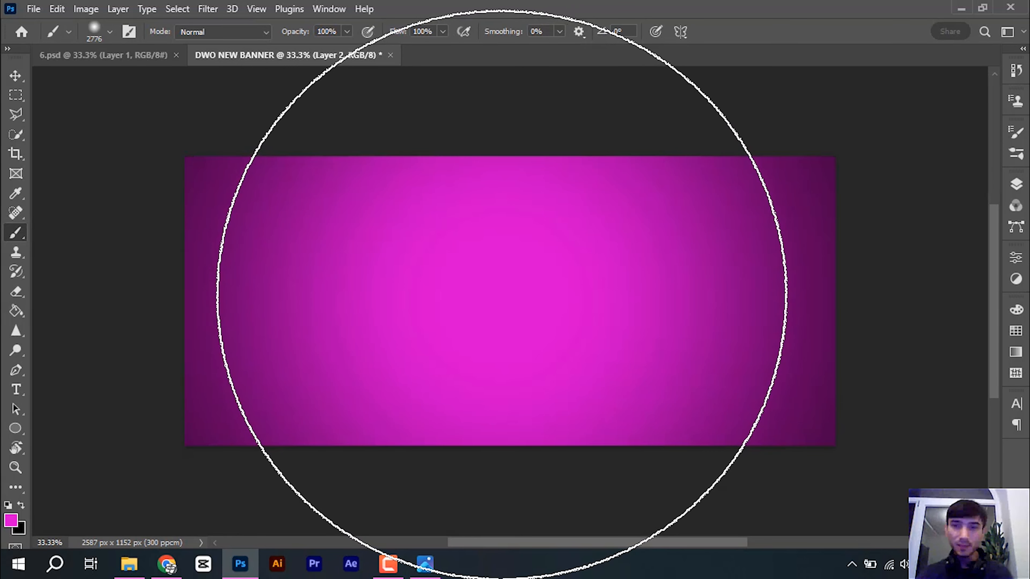
pyautogui.hotkey('ctrl', 'z')
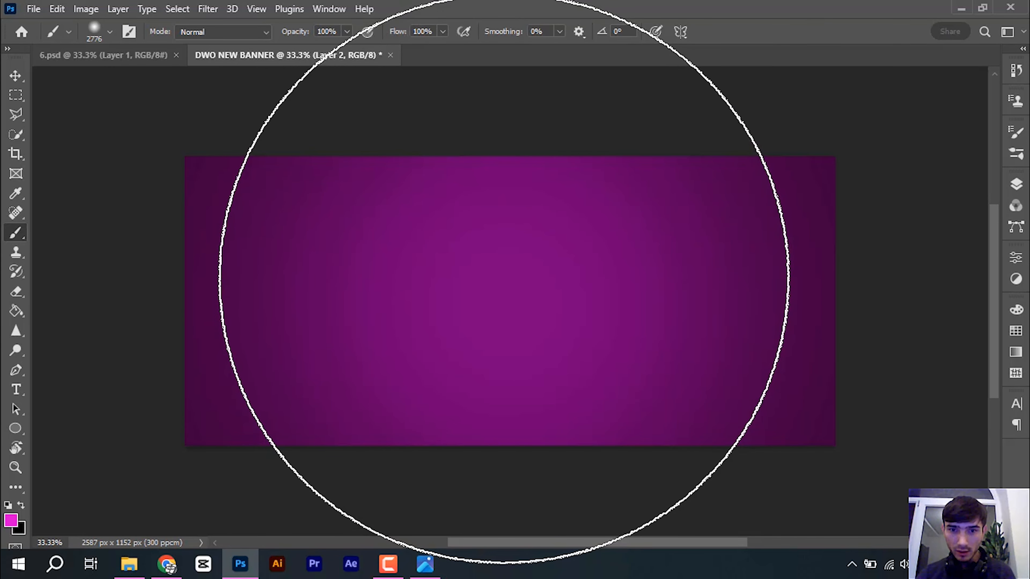
pyautogui.click(503, 281)
pyautogui.hotkey('ctrl', 'z')
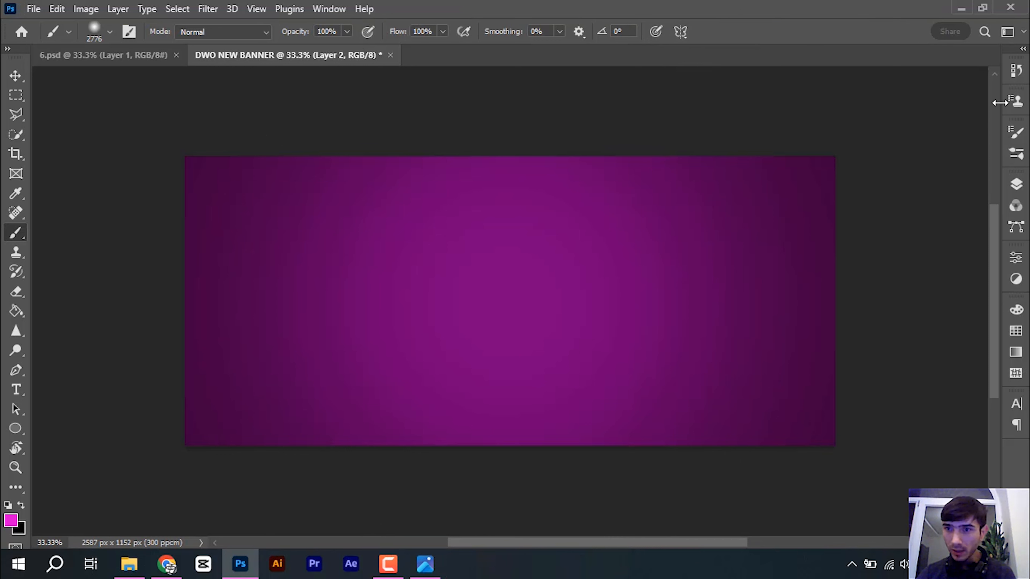
# Step: Revert the document history to the state just before the first kept brush dab and check the layers
pyautogui.click(1015, 70)
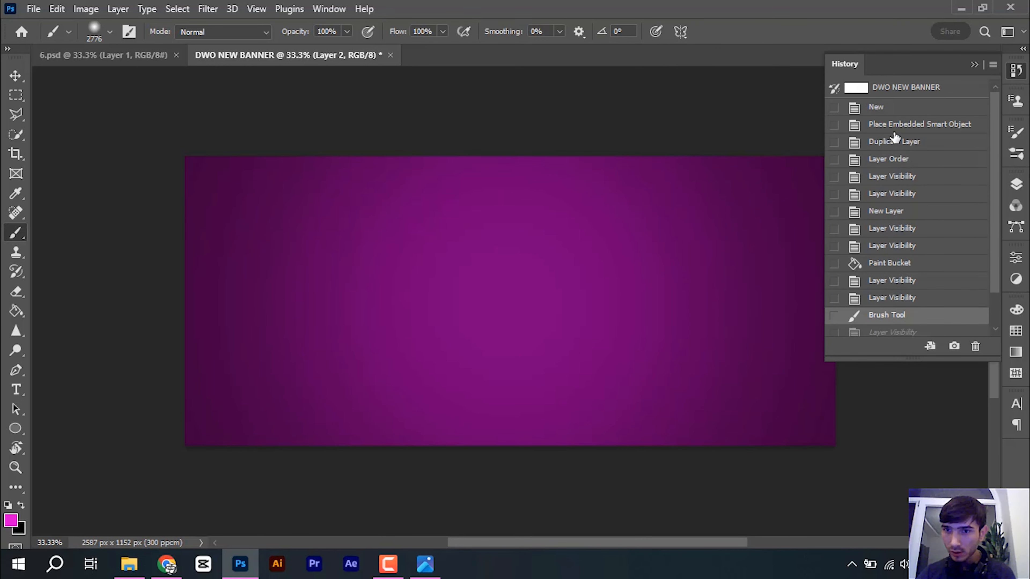
pyautogui.click(890, 300)
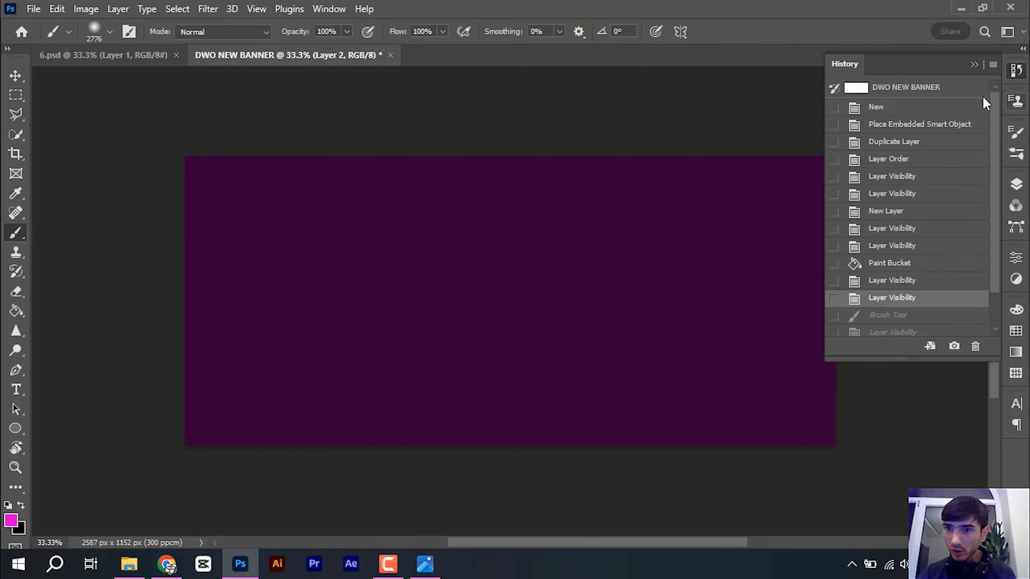
pyautogui.click(973, 66)
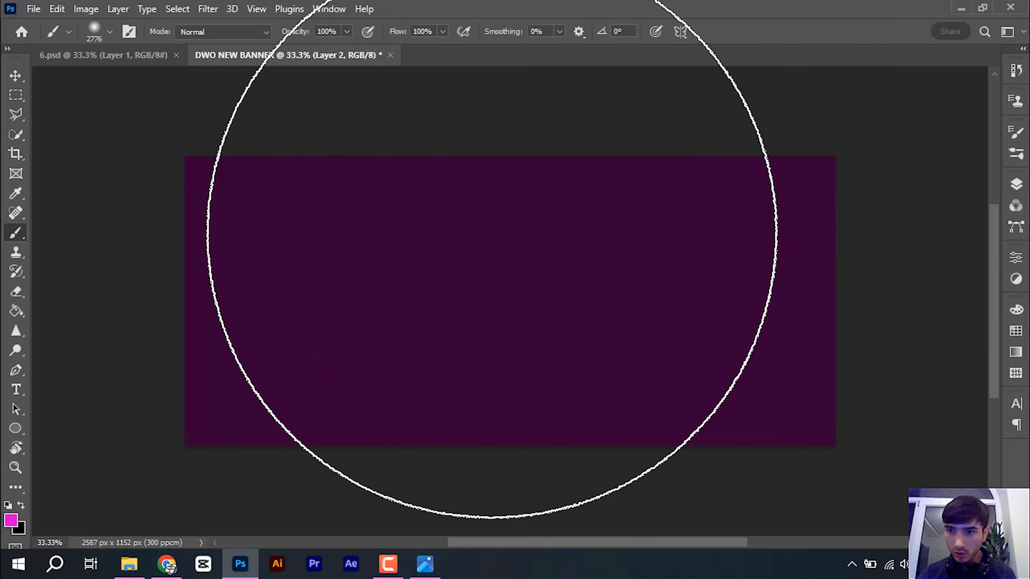
pyautogui.click(1015, 184)
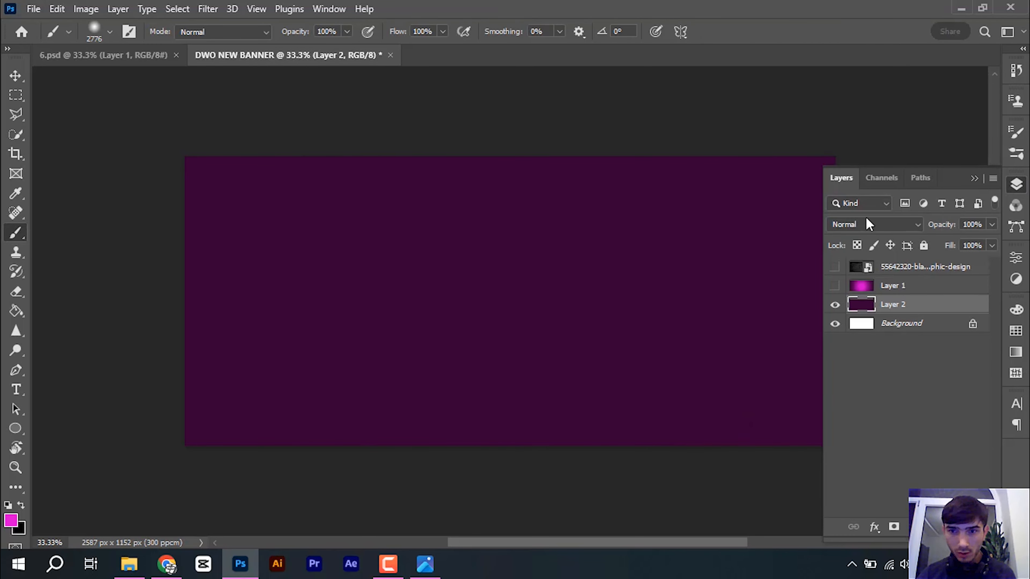
# Step: Resize the soft brush to about 2350 px and paint a magenta glow in the center of Layer 2
pyautogui.click(973, 179)
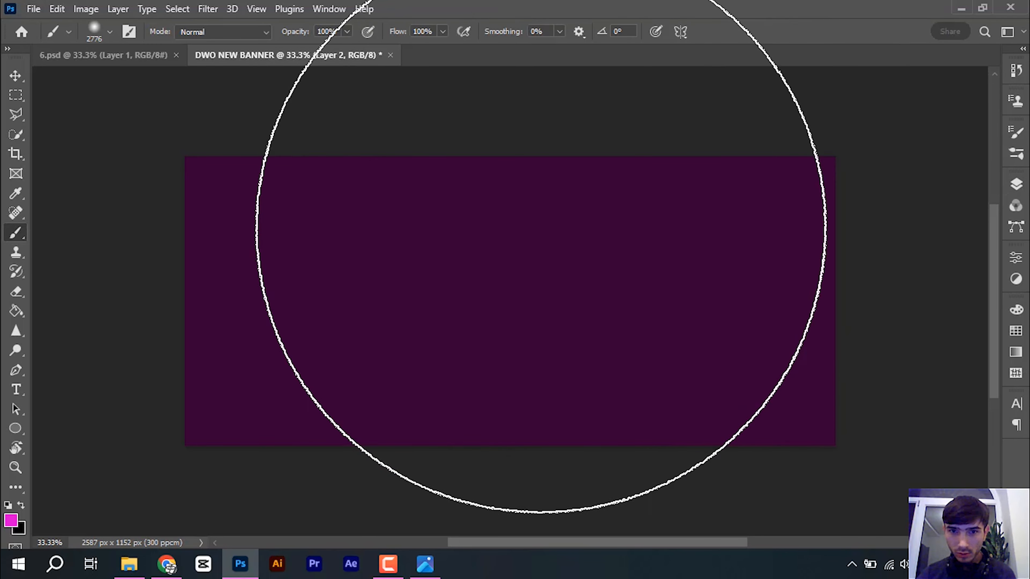
pyautogui.moveTo(487, 255)
pyautogui.mouseDown()
pyautogui.moveTo(420, 274)
pyautogui.moveTo(446, 287)
pyautogui.mouseUp()
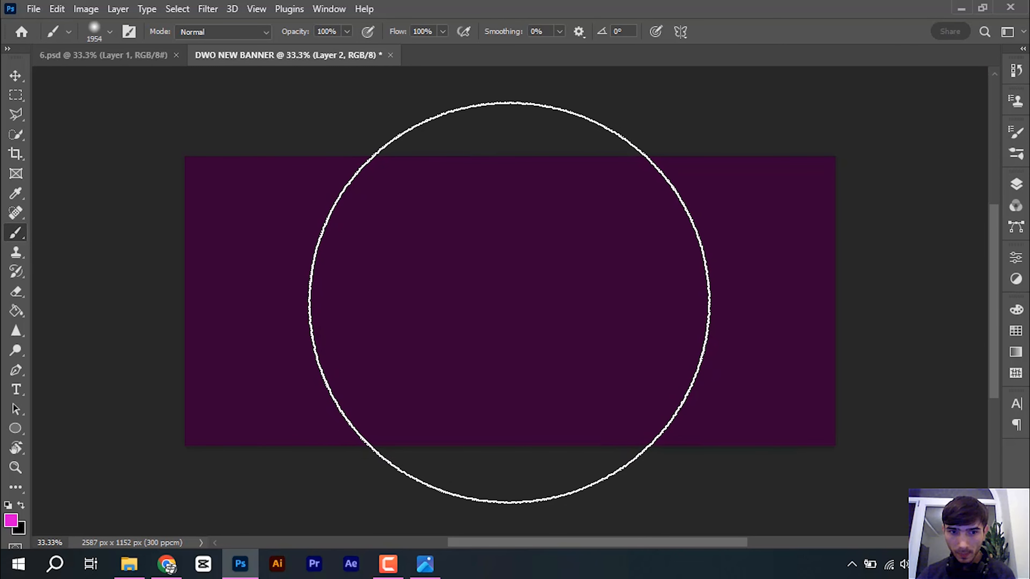
pyautogui.click(509, 302)
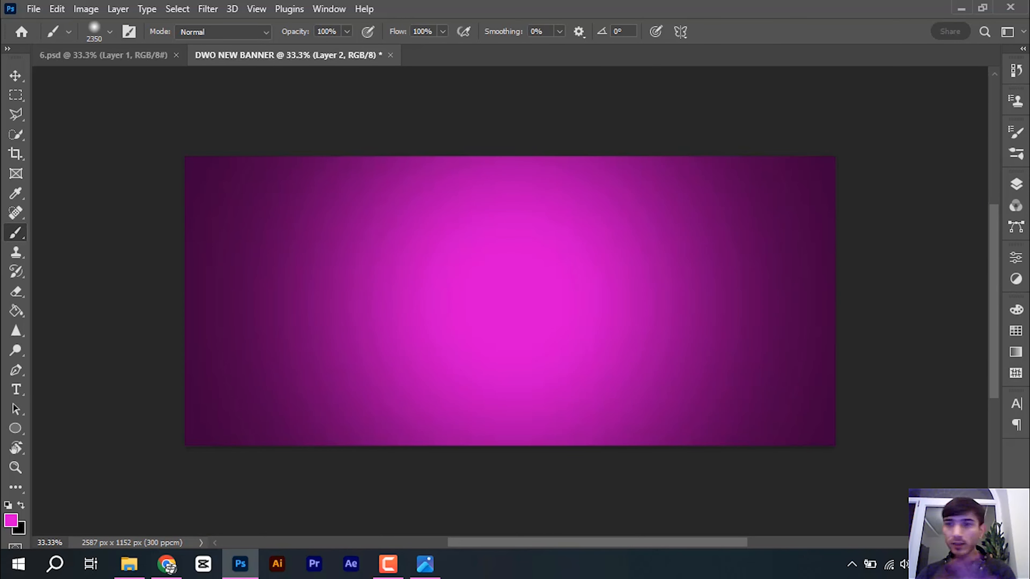
# Step: Delete Layer 1 and show the black geometric texture layer
pyautogui.click(1018, 187)
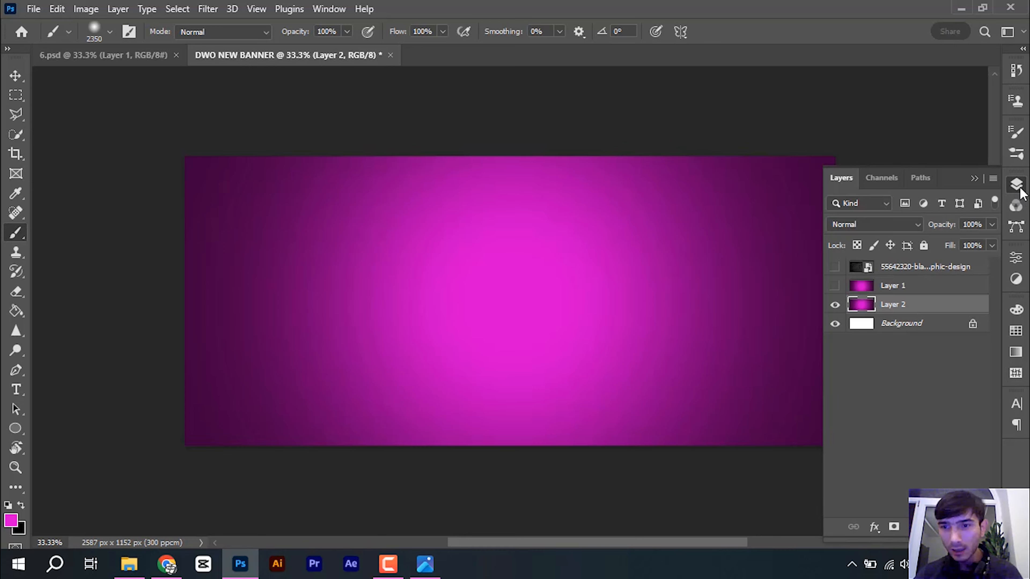
pyautogui.click(914, 291)
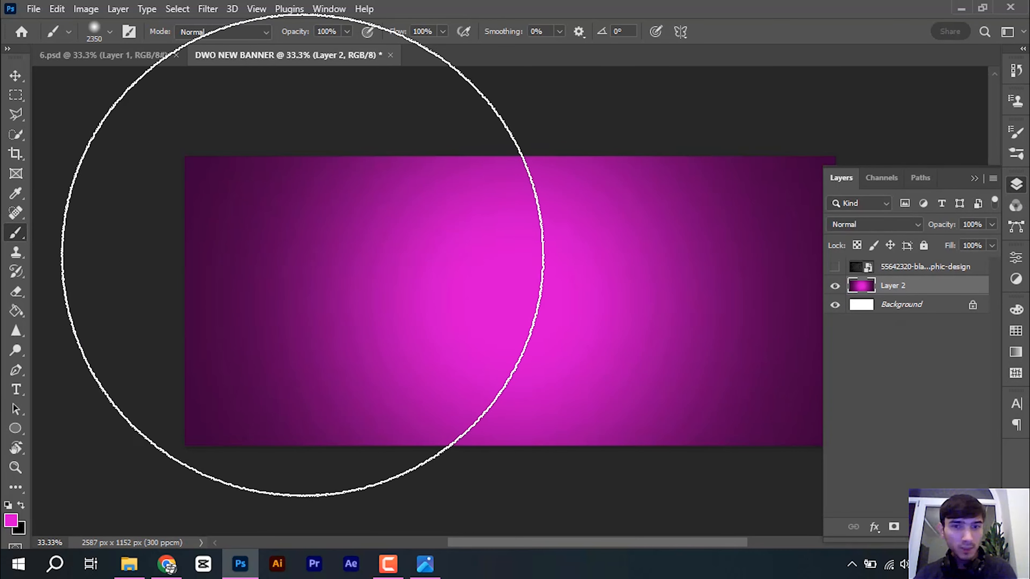
pyautogui.press('Delete')
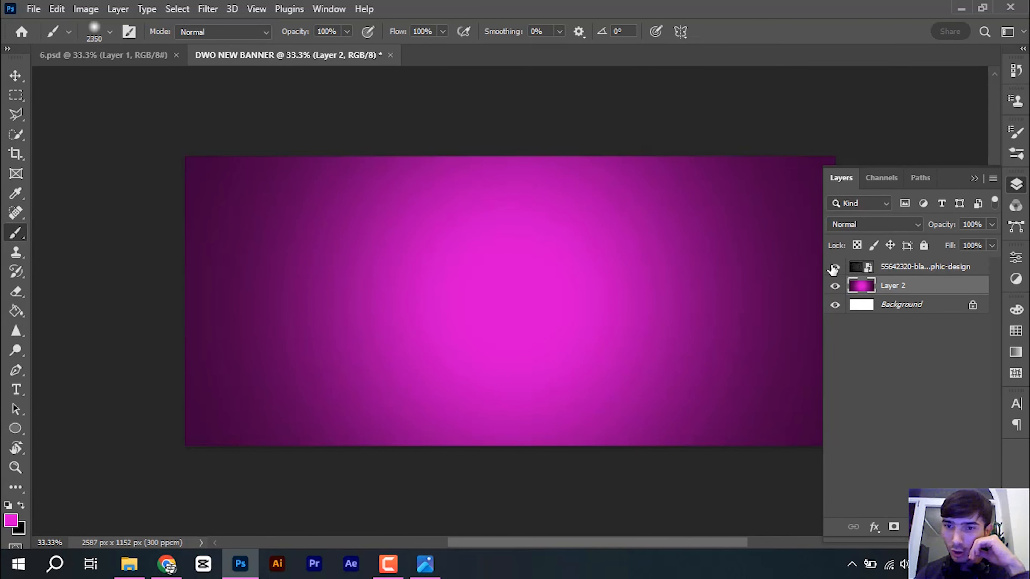
pyautogui.click(834, 266)
# Step: Try the Luminosity blend mode on Layer 2 and set it back to Normal
pyautogui.click(880, 226)
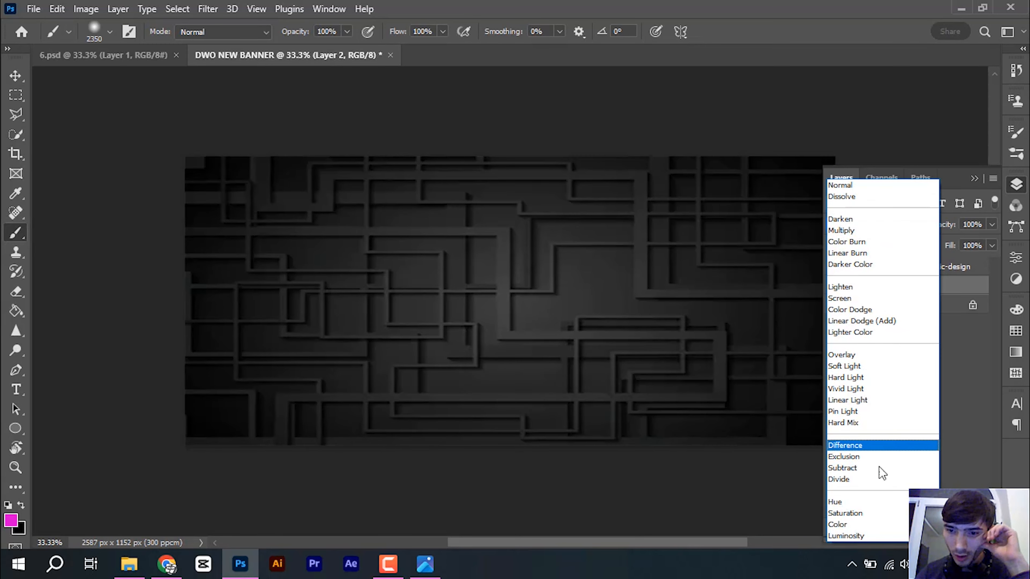
pyautogui.click(871, 535)
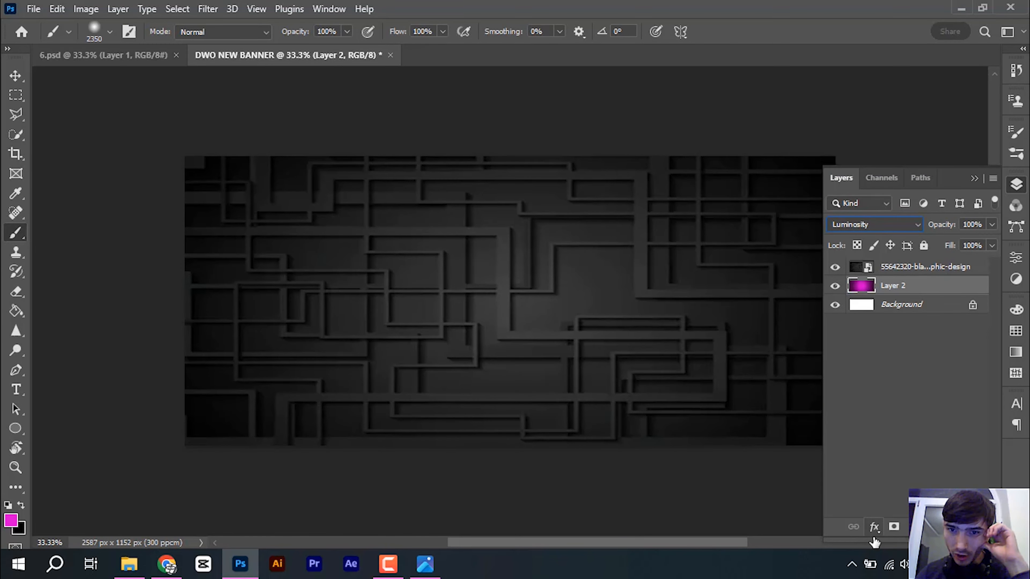
pyautogui.click(898, 271)
pyautogui.click(898, 289)
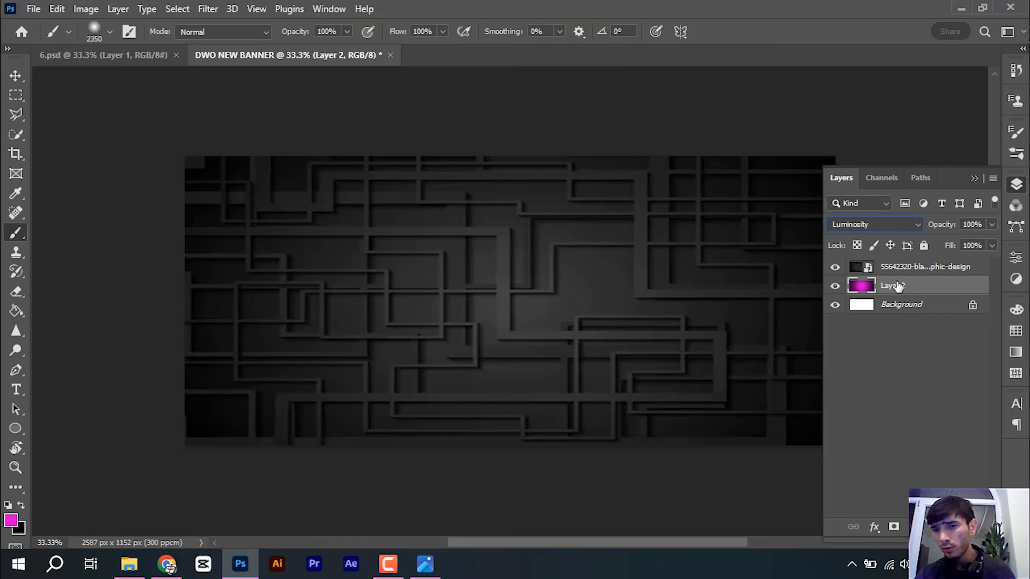
pyautogui.click(898, 220)
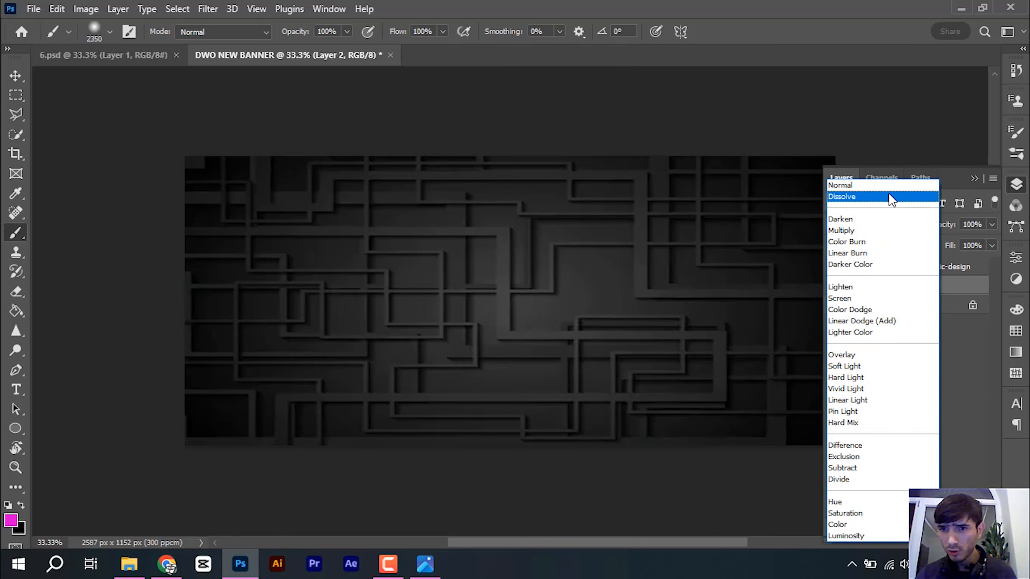
pyautogui.click(888, 186)
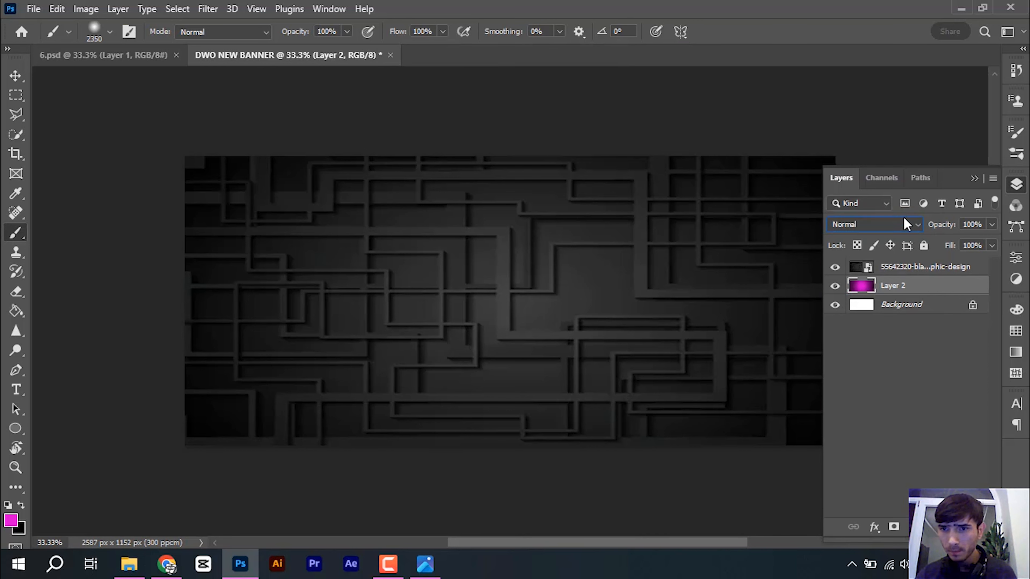
# Step: Set the blend mode of the black geometric texture layer to Luminosity
pyautogui.click(898, 268)
pyautogui.click(895, 228)
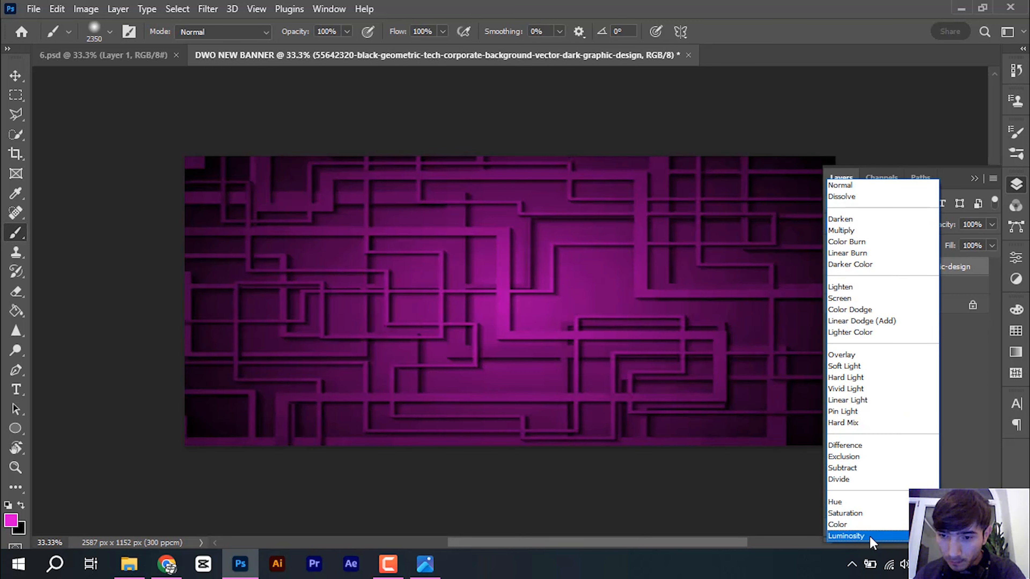
pyautogui.click(869, 535)
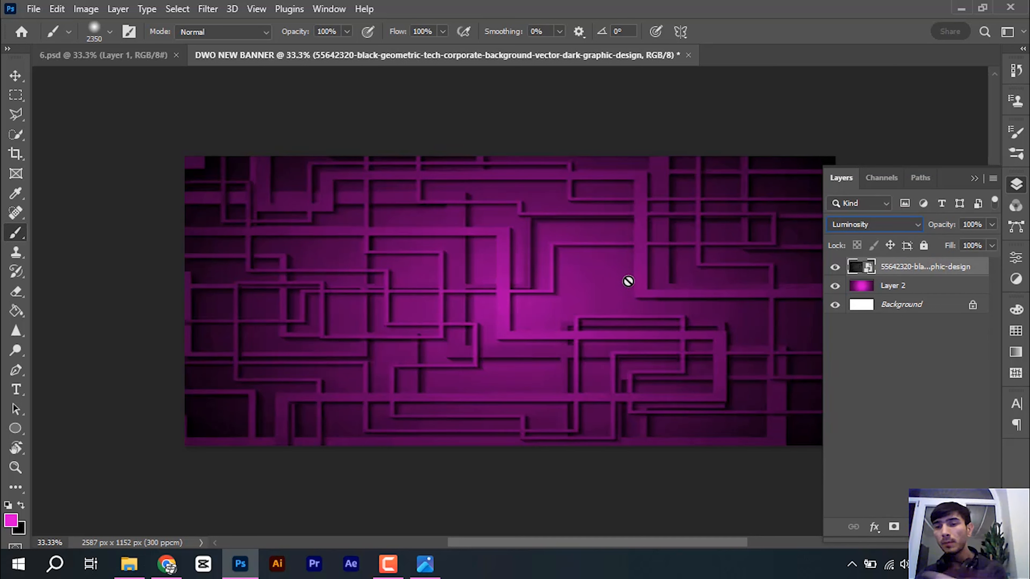
pyautogui.click(974, 179)
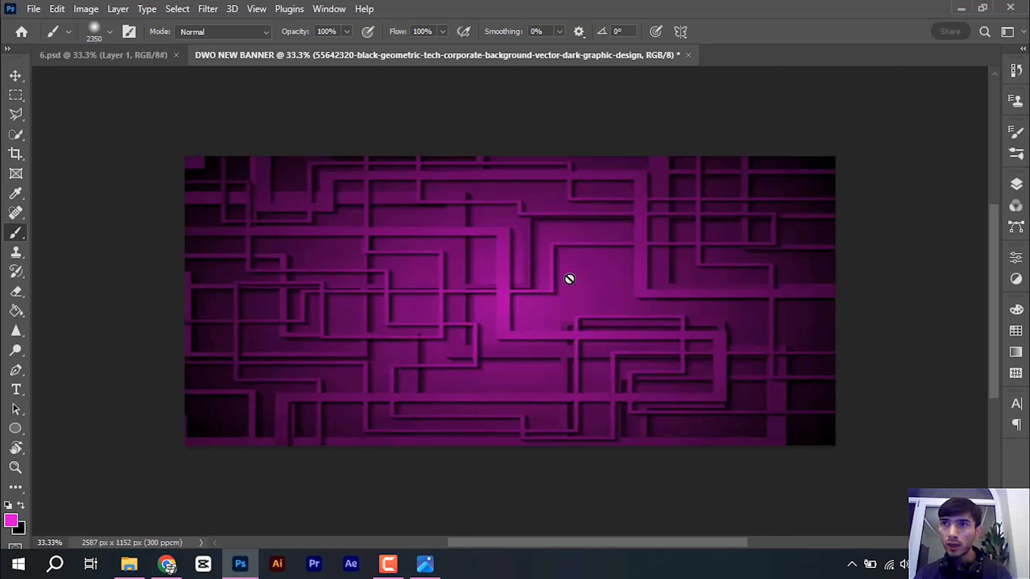
# Step: Place the white DWO logo in the new banner at 4.38% scale, left of center as in 6.psd
pyautogui.click(132, 56)
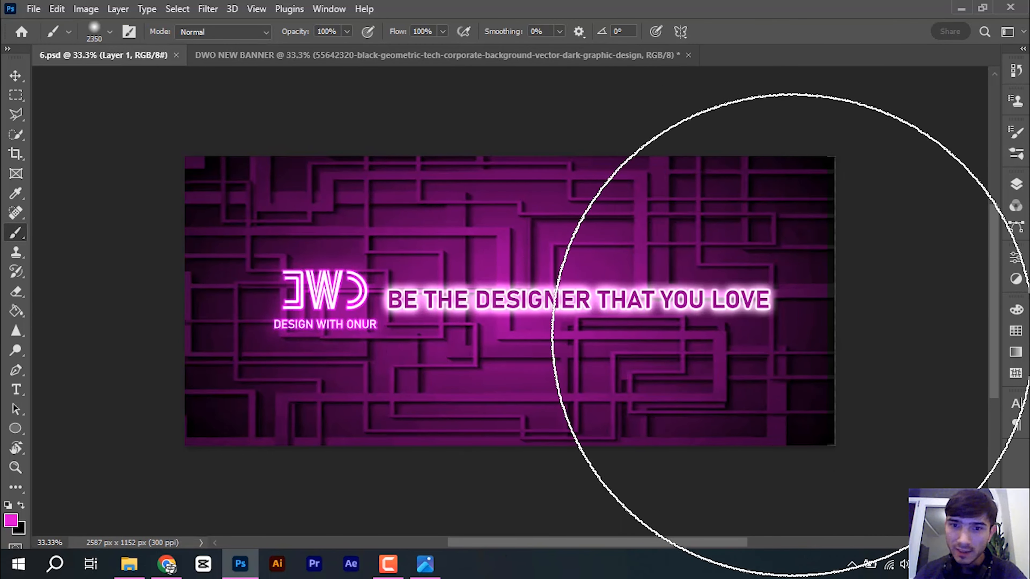
pyautogui.click(16, 75)
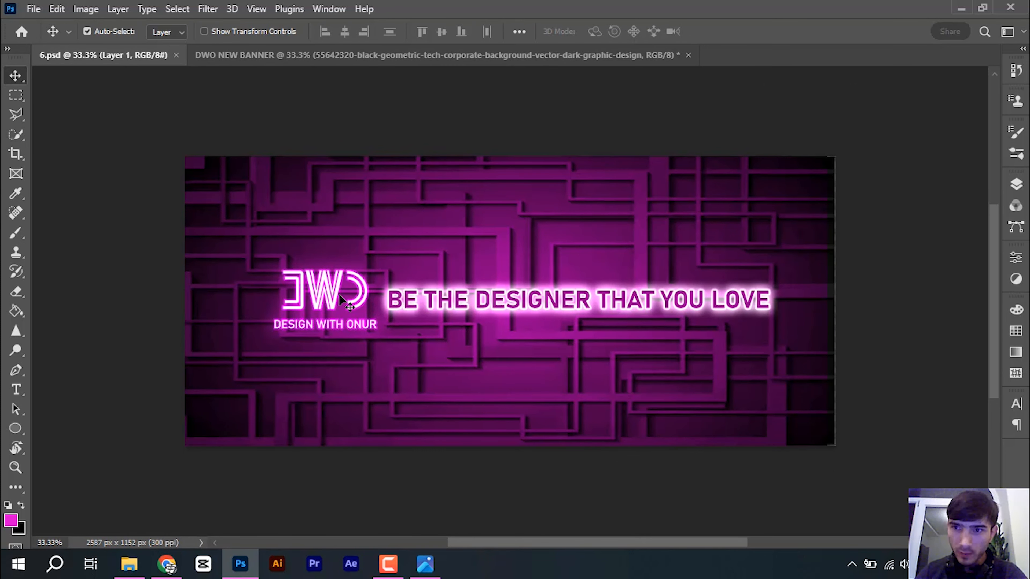
pyautogui.click(339, 60)
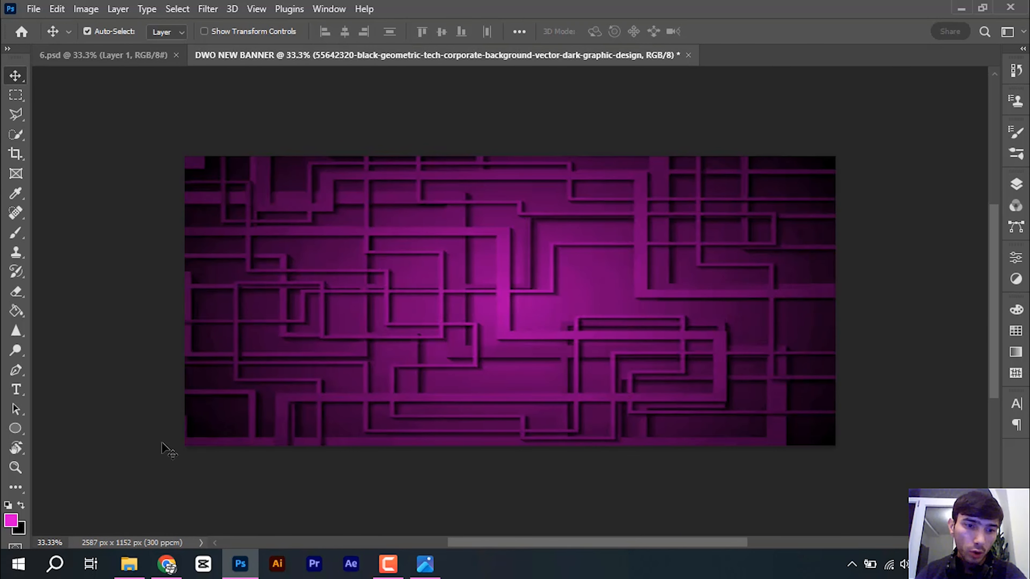
pyautogui.moveTo(755, 156); pyautogui.dragTo(350, 392)
pyautogui.moveTo(334, 419); pyautogui.dragTo(338, 289)
pyautogui.press('Return')
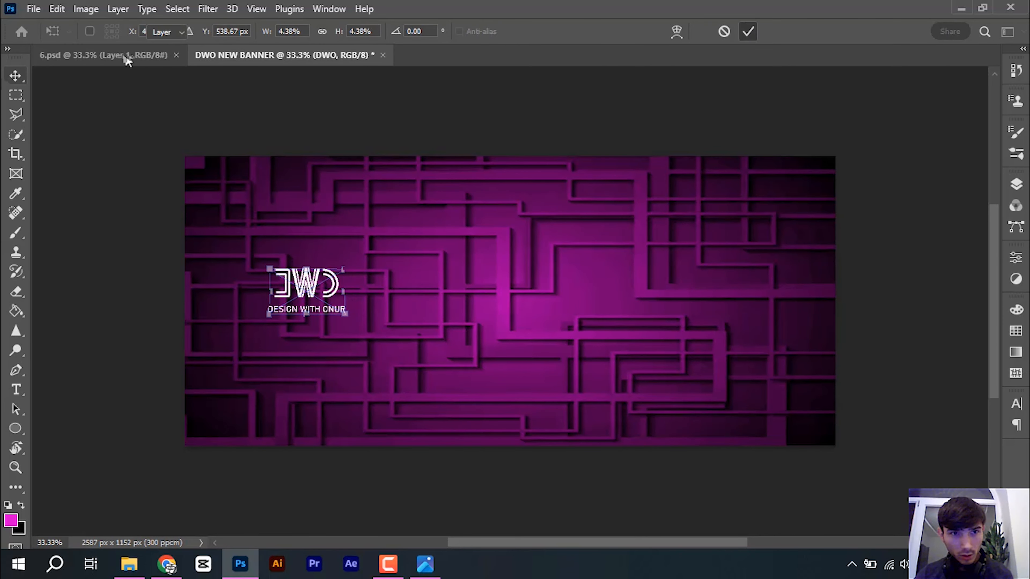
# Step: Check the logo in 6.psd, then enlarge the DWO logo in the new banner and put it in a layer group
pyautogui.click(126, 57)
pyautogui.click(360, 307)
pyautogui.press('Escape')
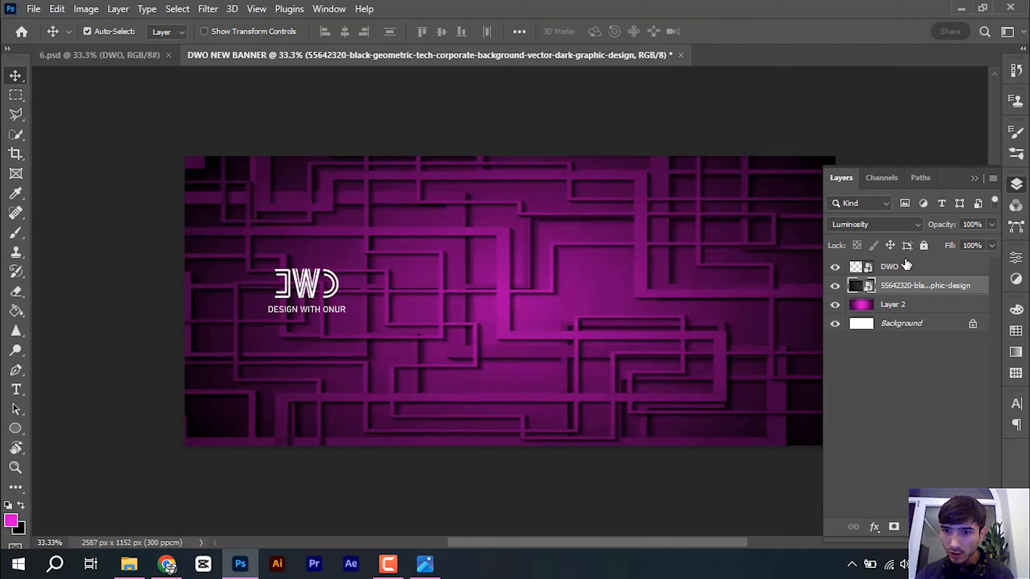
pyautogui.click(324, 296)
pyautogui.hotkey('ctrl', 't')
pyautogui.press('Return')
pyautogui.moveTo(345, 314); pyautogui.dragTo(386, 339)
pyautogui.hotkey('ctrl', 'g')
pyautogui.hotkey('ctrl', 't')
pyautogui.press('Return')
pyautogui.click(363, 288)
pyautogui.click(974, 178)
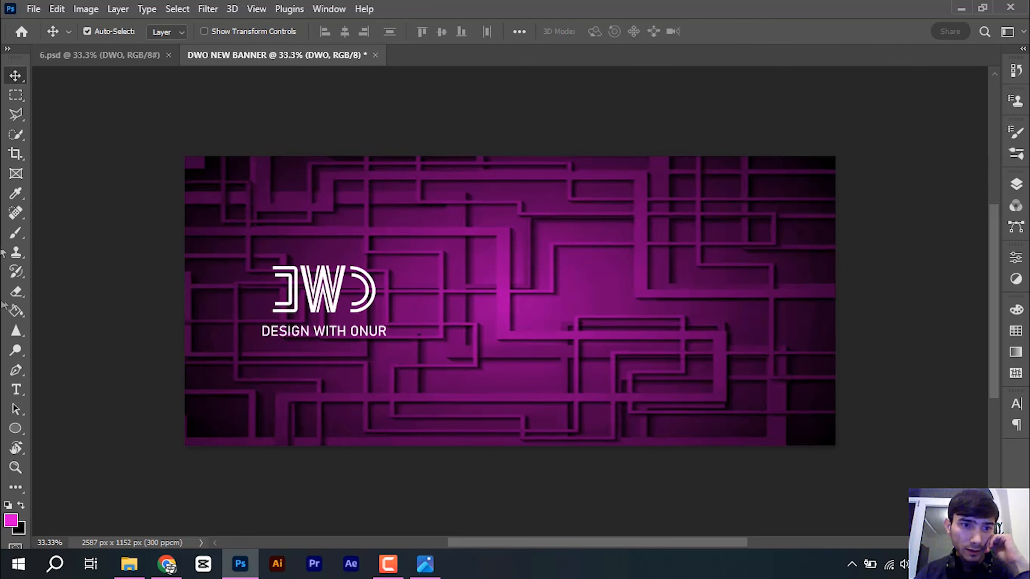
# Step: Copy the "BE THE DESIGNER THAT YOU LOVE" text layer from 6.psd into the new banner, to the right of the logo
pyautogui.click(100, 56)
pyautogui.click(514, 300)
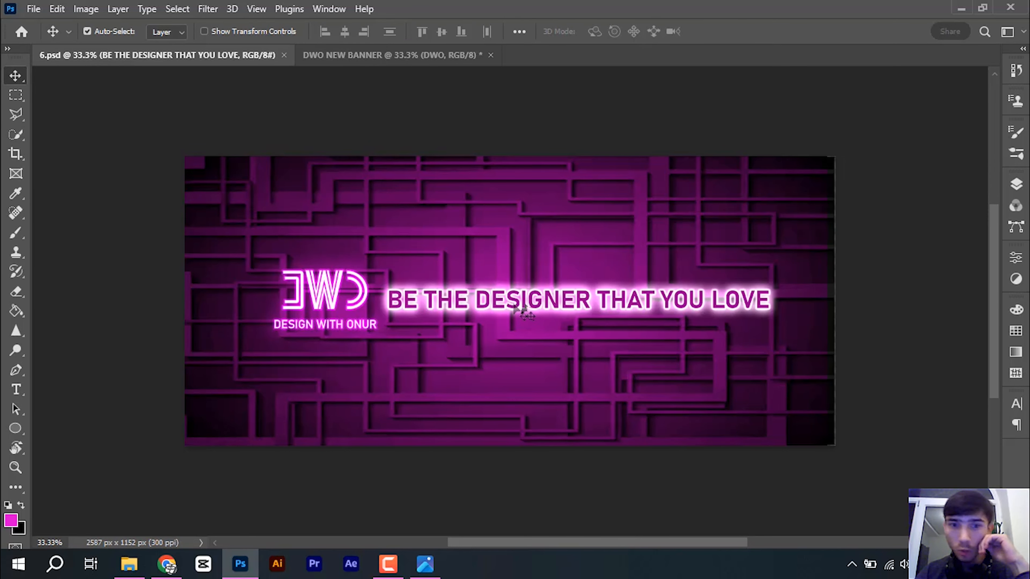
pyautogui.click(1016, 185)
pyautogui.hotkey('ctrl', 'Tab')
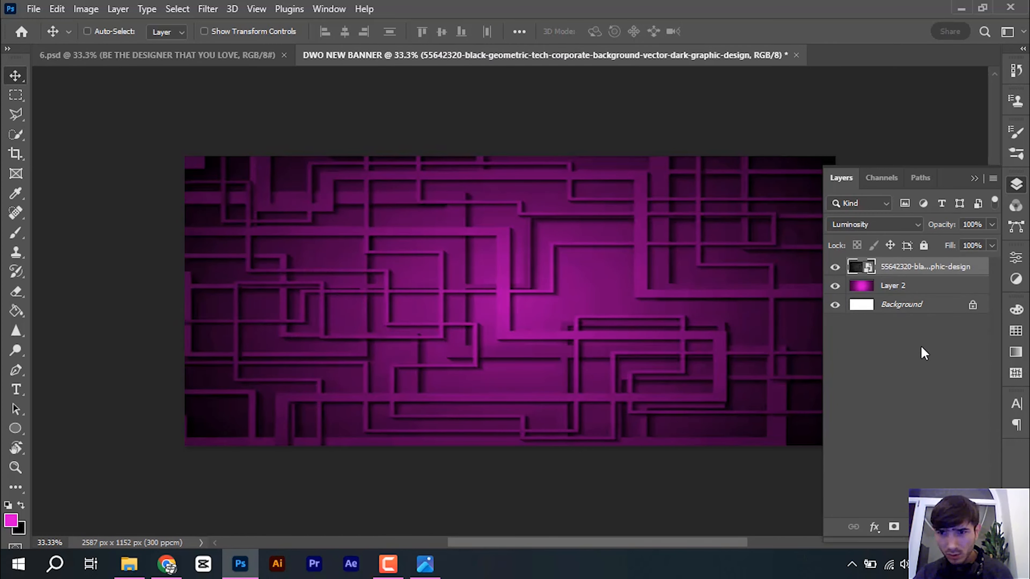
pyautogui.hotkey('ctrl', 'Tab')
pyautogui.hotkey('ctrl', 'Tab')
pyautogui.hotkey('ctrl', 'v')
pyautogui.moveTo(554, 305); pyautogui.dragTo(634, 305)
# Step: Hide the slogan layer's effects and inspect the Outer Glow and Drop Shadow entries of its layer style
pyautogui.click(1016, 185)
pyautogui.click(926, 404)
pyautogui.click(917, 267)
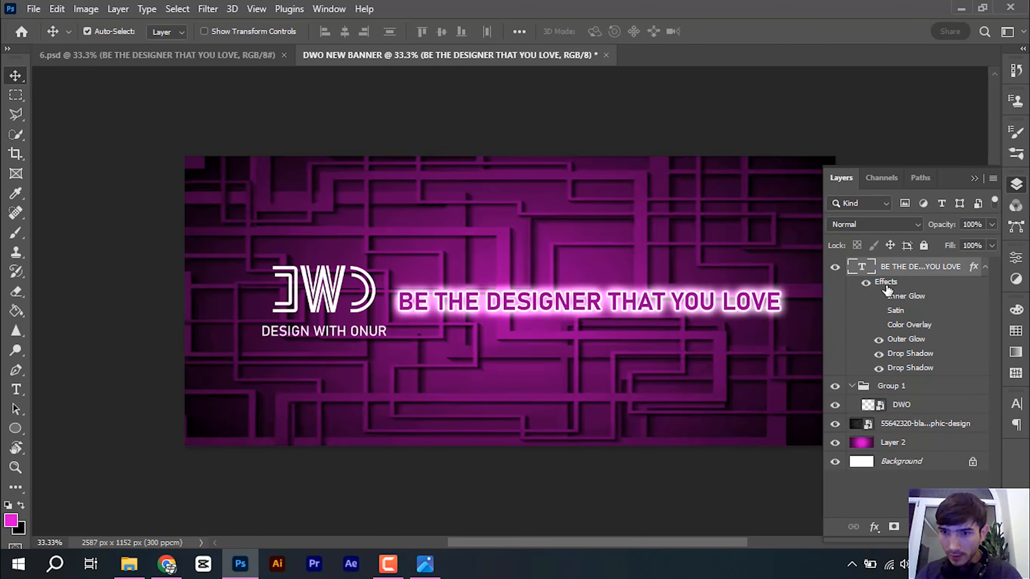
pyautogui.click(865, 283)
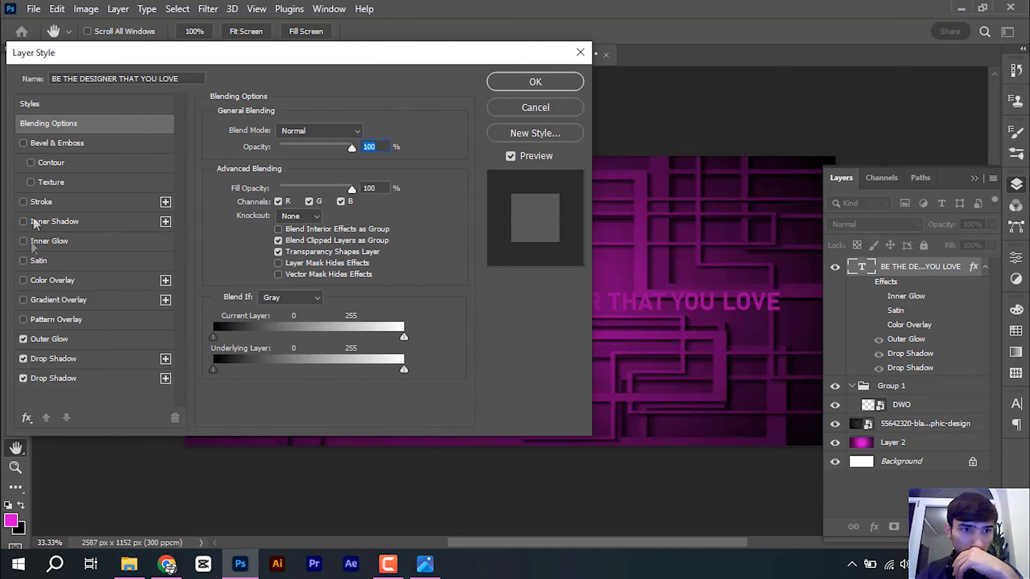
pyautogui.click(23, 340)
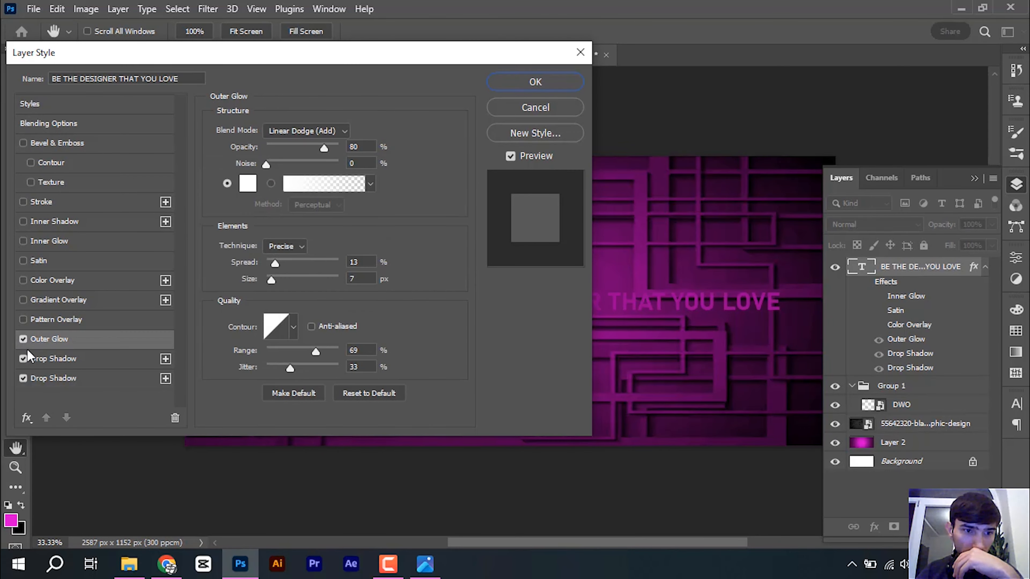
pyautogui.click(23, 359)
pyautogui.click(23, 378)
pyautogui.click(579, 55)
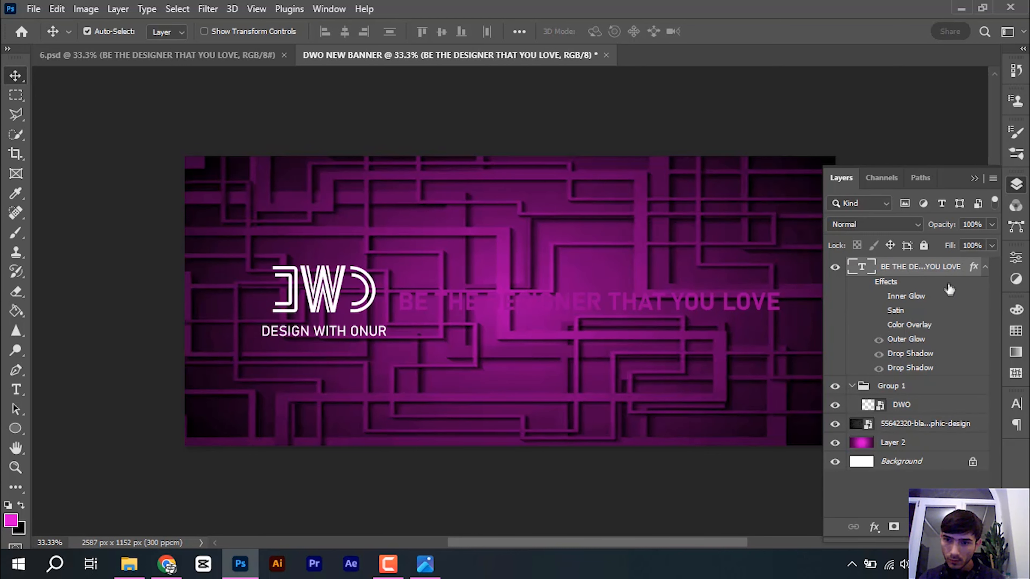
# Step: Examine the slogan's Outer Glow settings, including the glow color and blend mode, without changing them
pyautogui.doubleClick(977, 269)
pyautogui.click(71, 340)
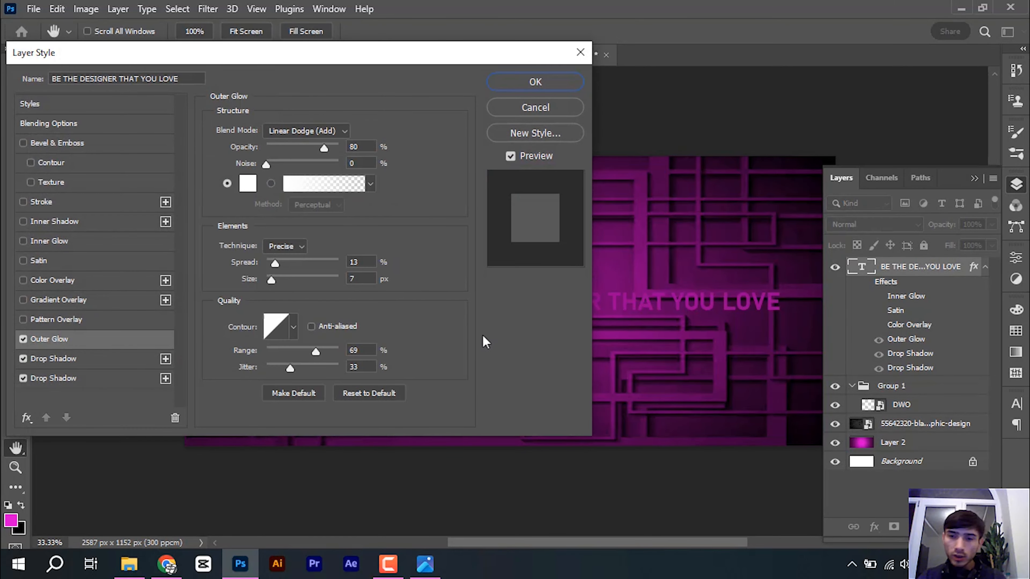
pyautogui.click(252, 188)
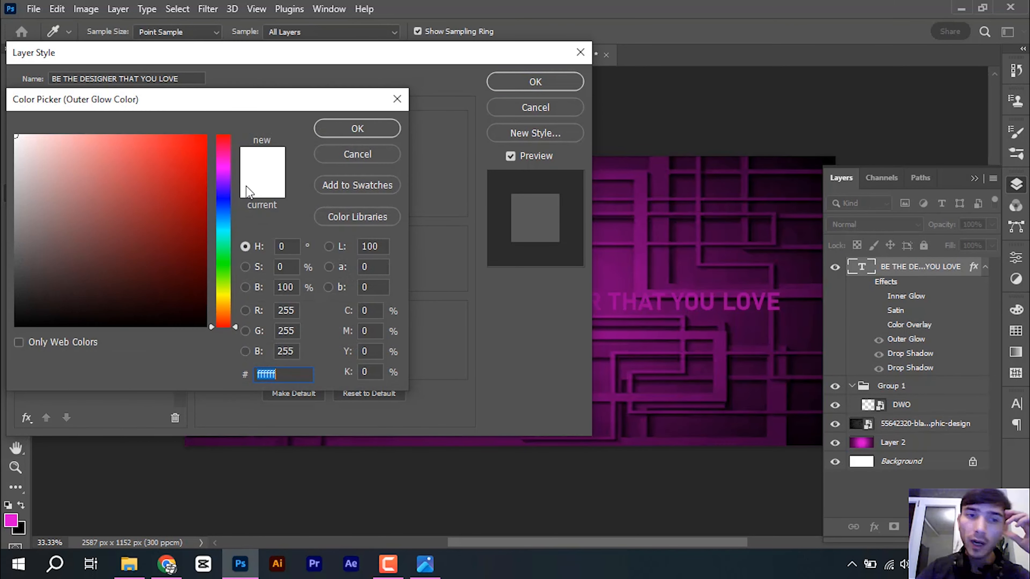
pyautogui.click(383, 124)
pyautogui.click(337, 131)
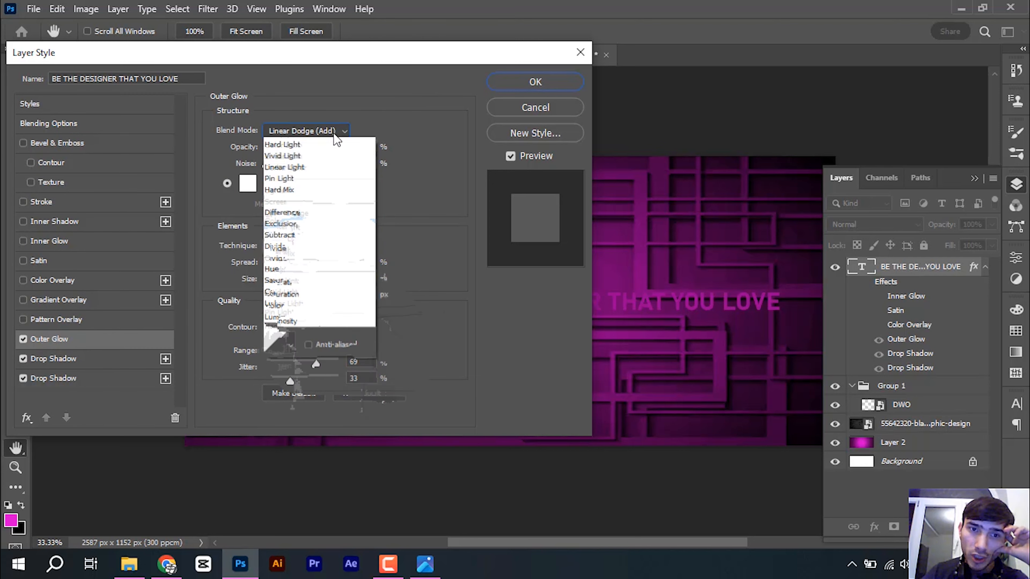
pyautogui.click(338, 132)
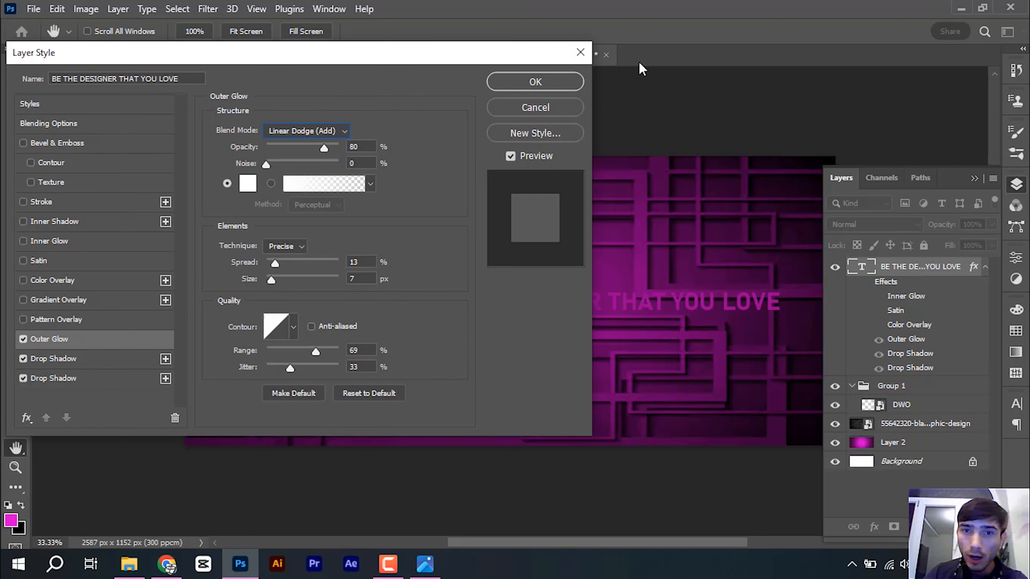
pyautogui.press('Return')
# Step: Turn the slogan layer's effects back on, but switch off Outer Glow and both Drop Shadows individually
pyautogui.click(866, 282)
pyautogui.moveTo(878, 340); pyautogui.dragTo(879, 368)
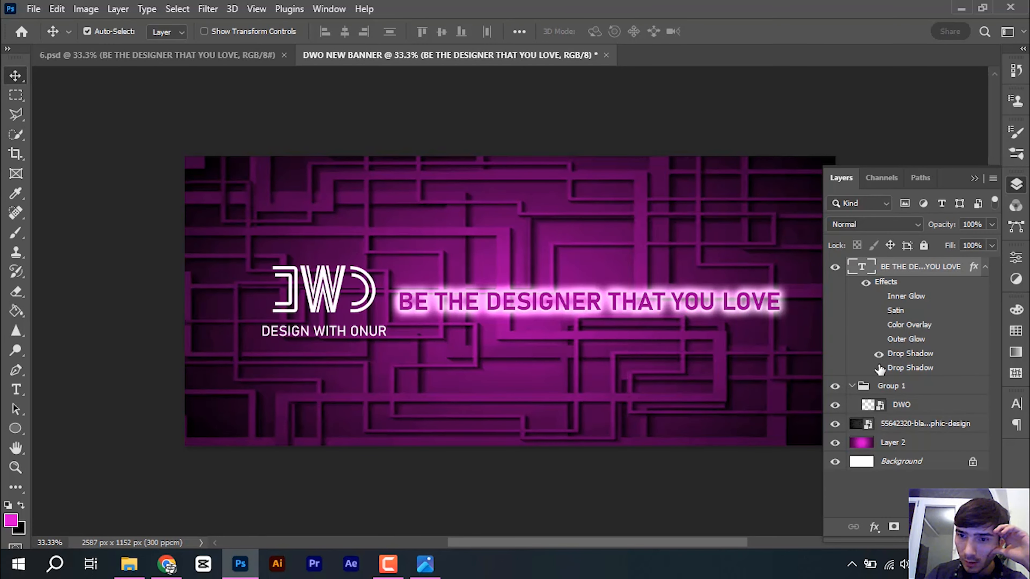
# Step: Try only the Outer Glow effect on the slogan text and cancel the layer style changes
pyautogui.doubleClick(894, 283)
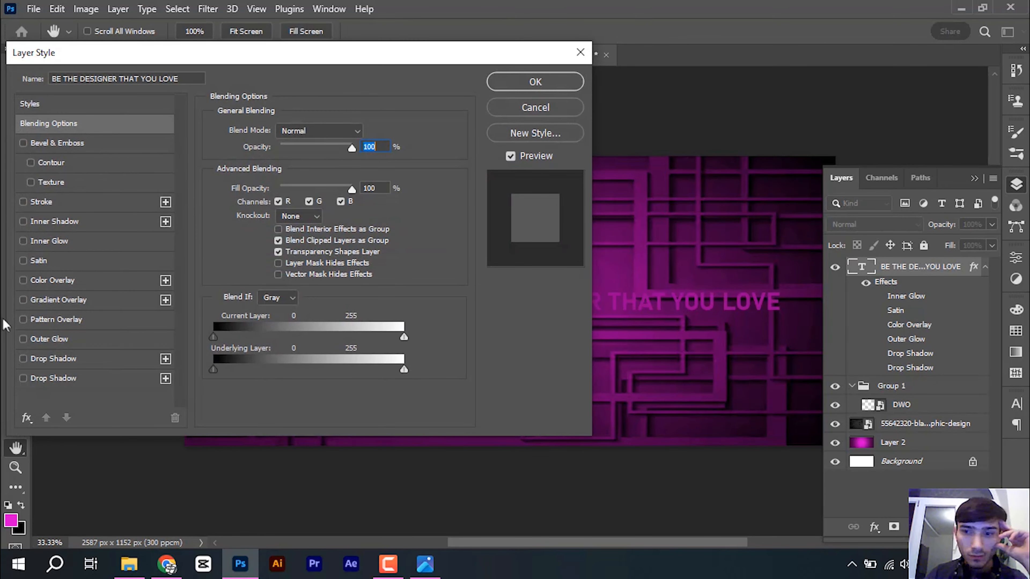
pyautogui.click(23, 339)
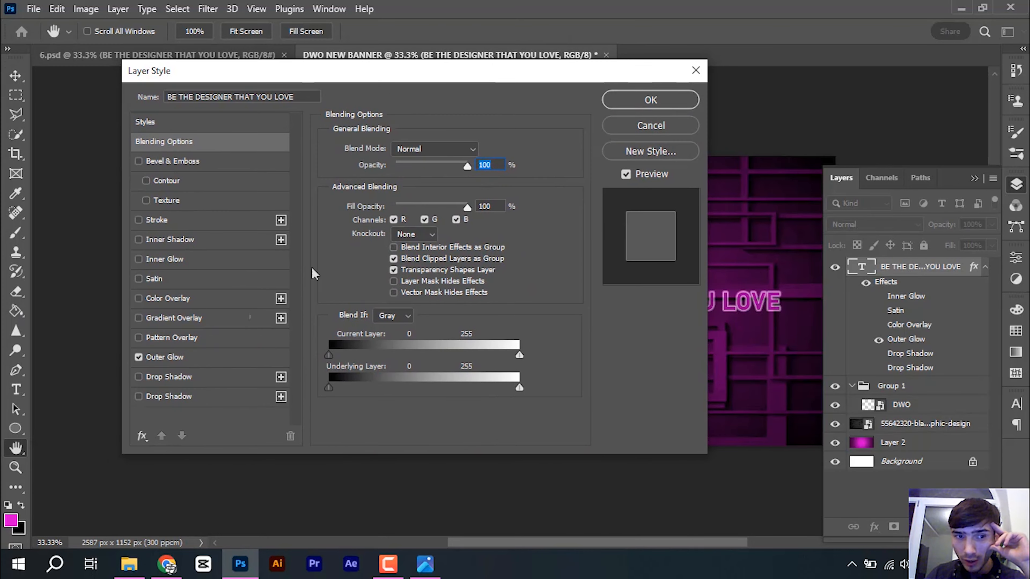
pyautogui.click(50, 339)
pyautogui.moveTo(425, 68); pyautogui.dragTo(317, 120)
pyautogui.click(973, 179)
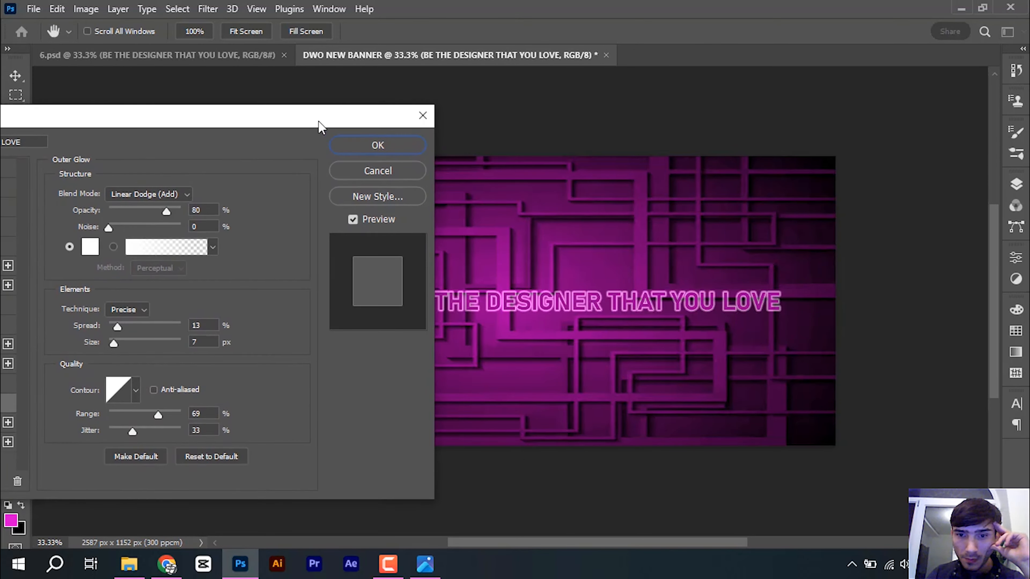
pyautogui.click(421, 115)
# Step: Move the slogan text to the banner's lower edge and open its layer style settings with the text in view
pyautogui.moveTo(522, 302); pyautogui.dragTo(495, 437)
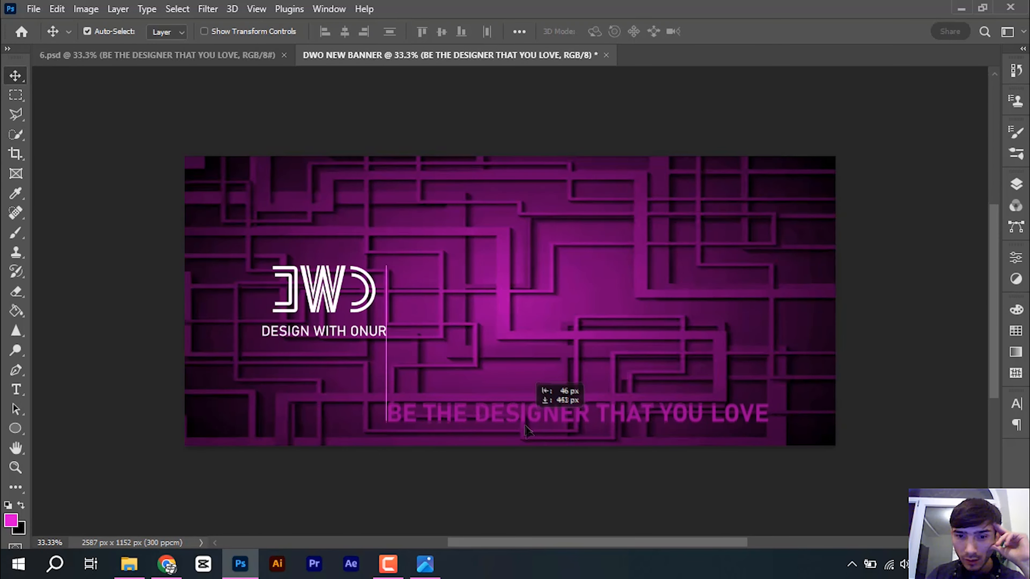
pyautogui.click(1016, 184)
pyautogui.doubleClick(879, 285)
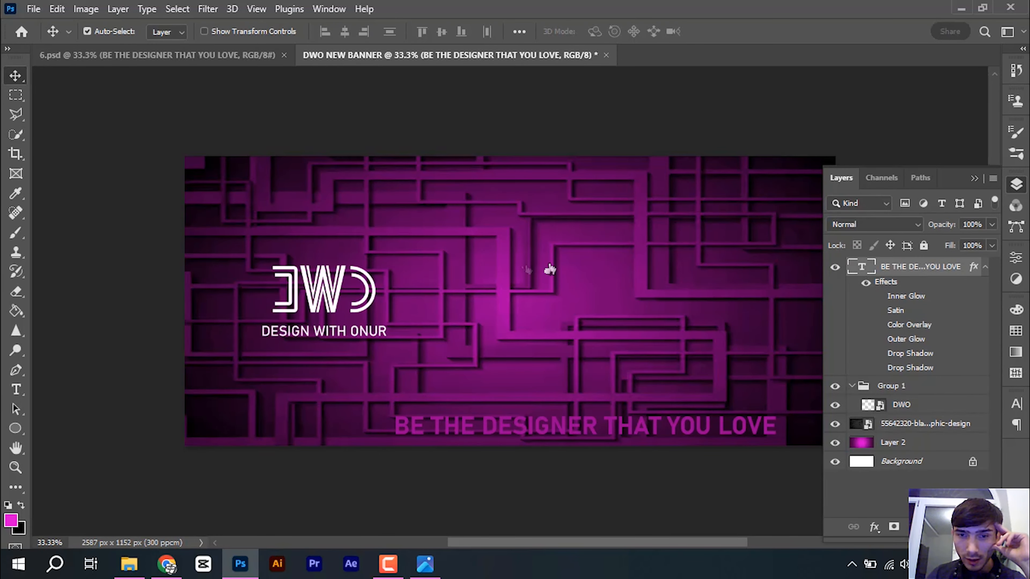
pyautogui.moveTo(412, 113); pyautogui.dragTo(553, 44)
pyautogui.moveTo(617, 44); pyautogui.dragTo(709, 18)
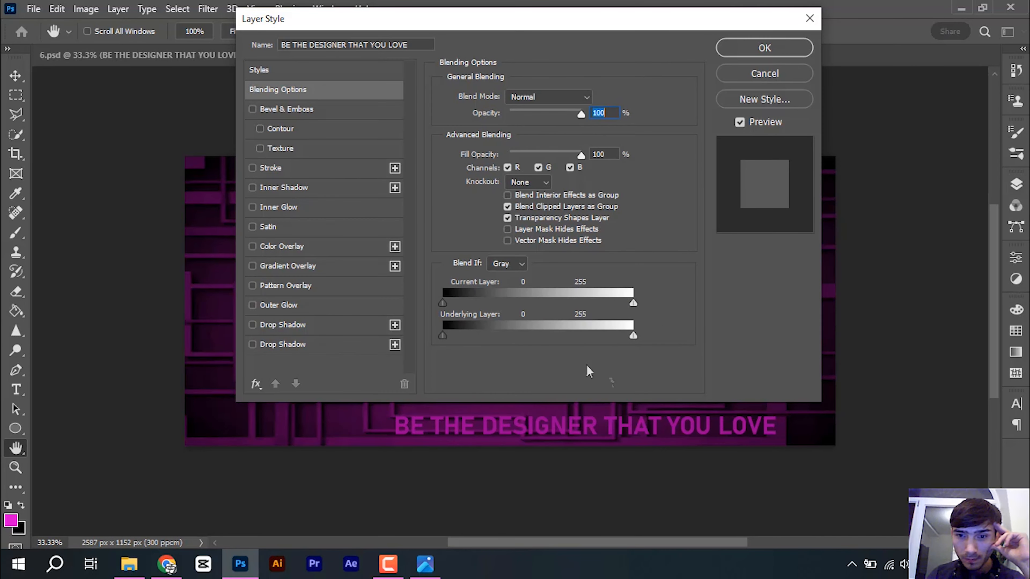
# Step: Enable Outer Glow and both Drop Shadows on the slogan and move it back up beside the DWO logo
pyautogui.click(291, 303)
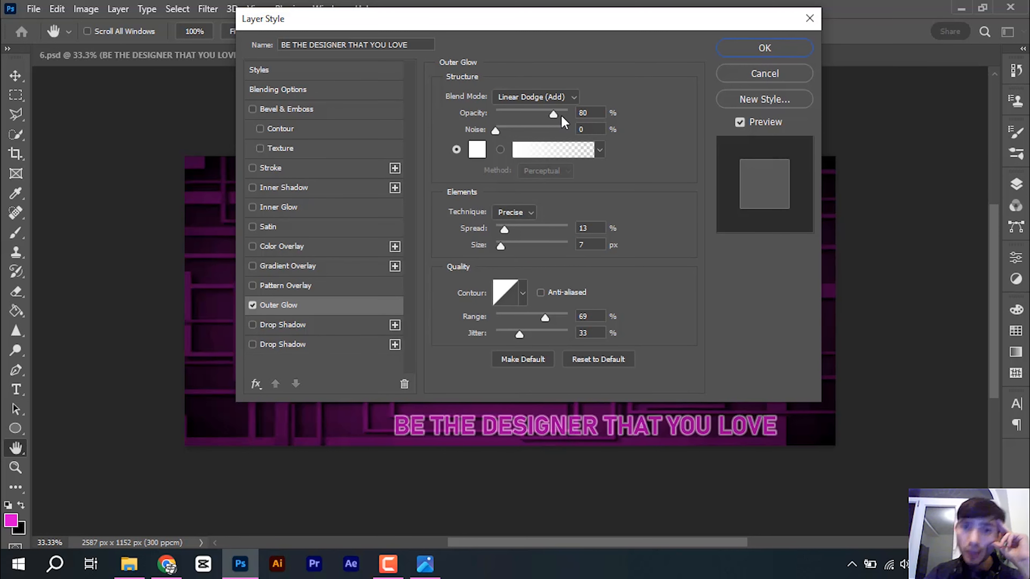
pyautogui.click(522, 294)
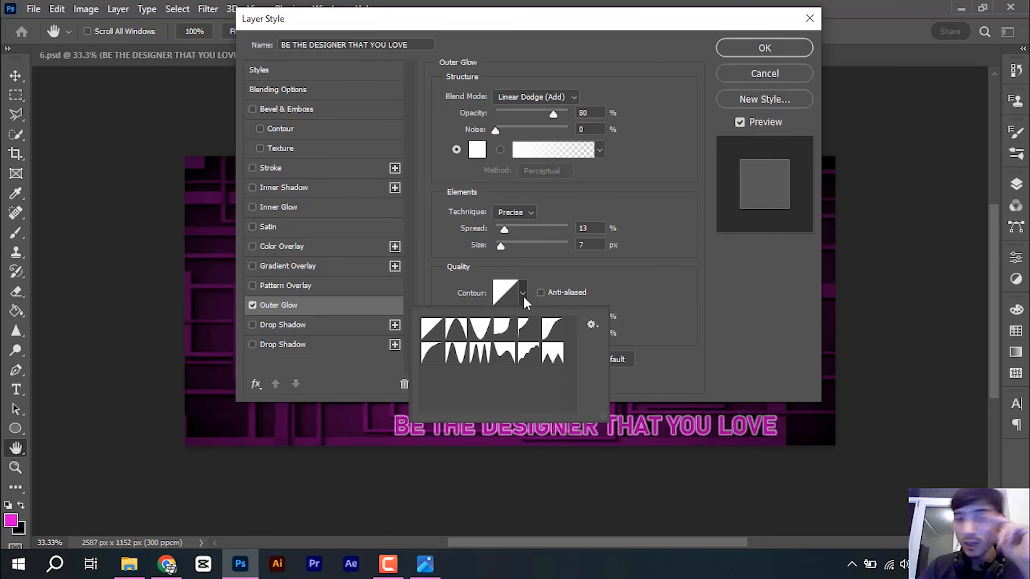
pyautogui.click(524, 298)
pyautogui.click(305, 330)
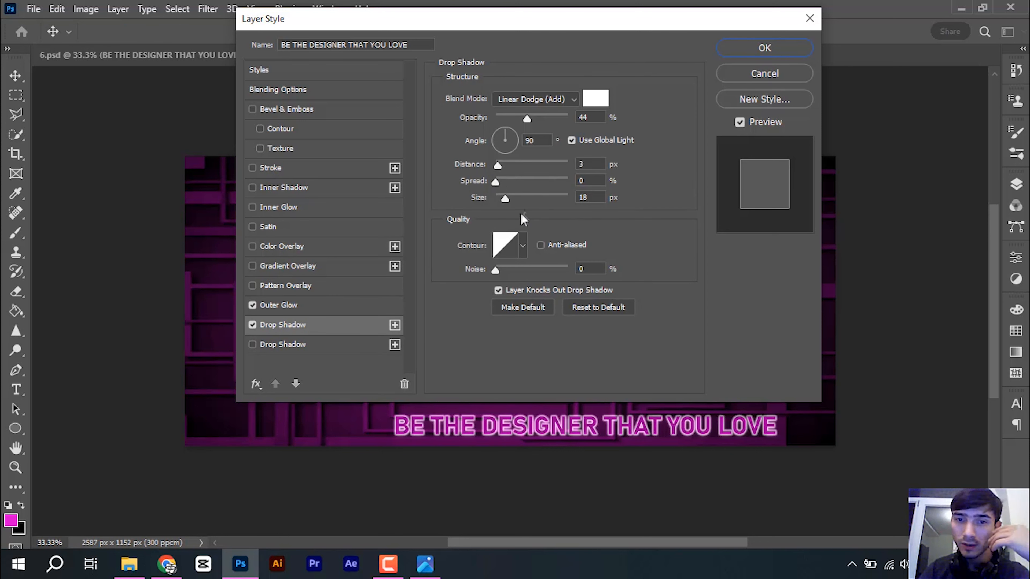
pyautogui.click(304, 345)
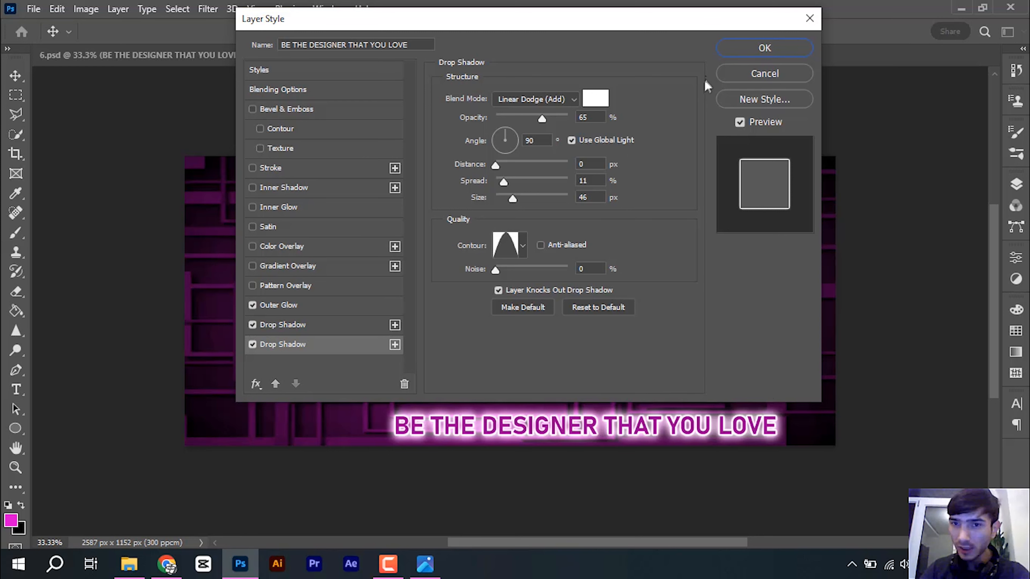
pyautogui.click(770, 48)
pyautogui.moveTo(519, 428); pyautogui.dragTo(526, 310)
pyautogui.click(336, 296)
pyautogui.click(1015, 185)
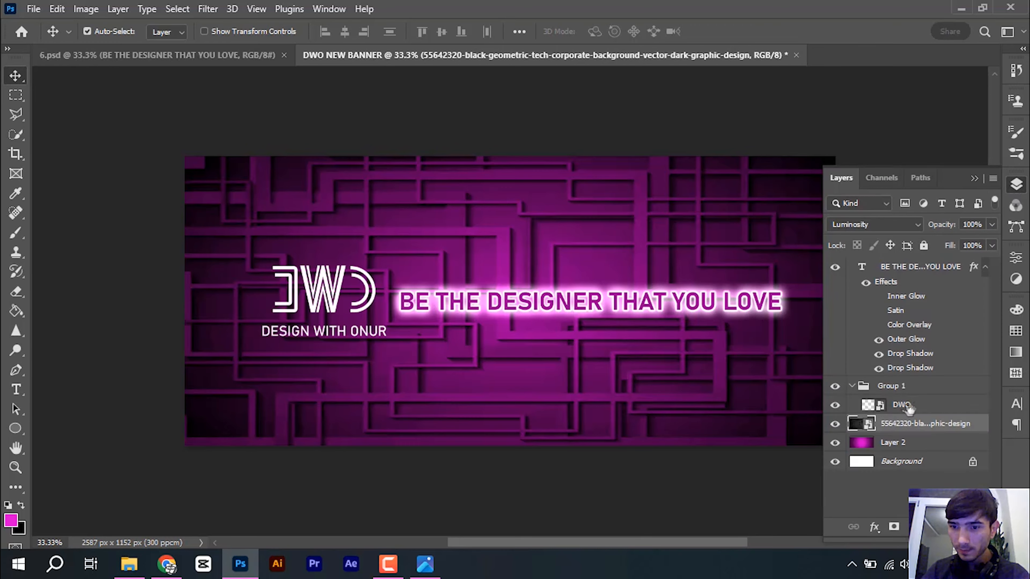
pyautogui.click(908, 406)
pyautogui.doubleClick(964, 408)
pyautogui.moveTo(403, 22); pyautogui.dragTo(536, 45)
pyautogui.click(912, 50)
# Step: Examine the effects applied to the DWO logo layer in 6.psd and return to the DWO NEW BANNER document
pyautogui.click(203, 54)
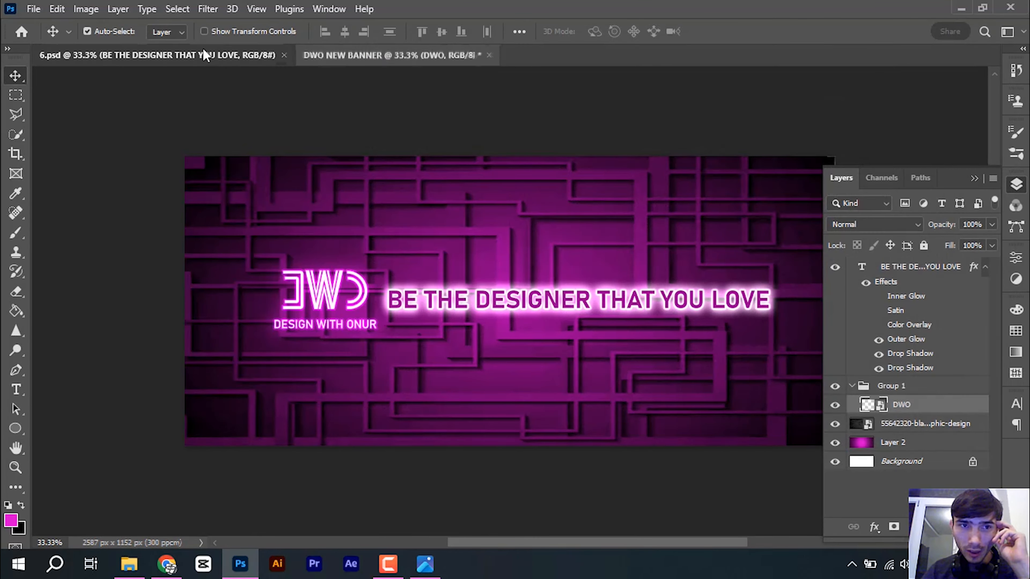
pyautogui.click(898, 429)
pyautogui.scroll(-3, 916, 432)
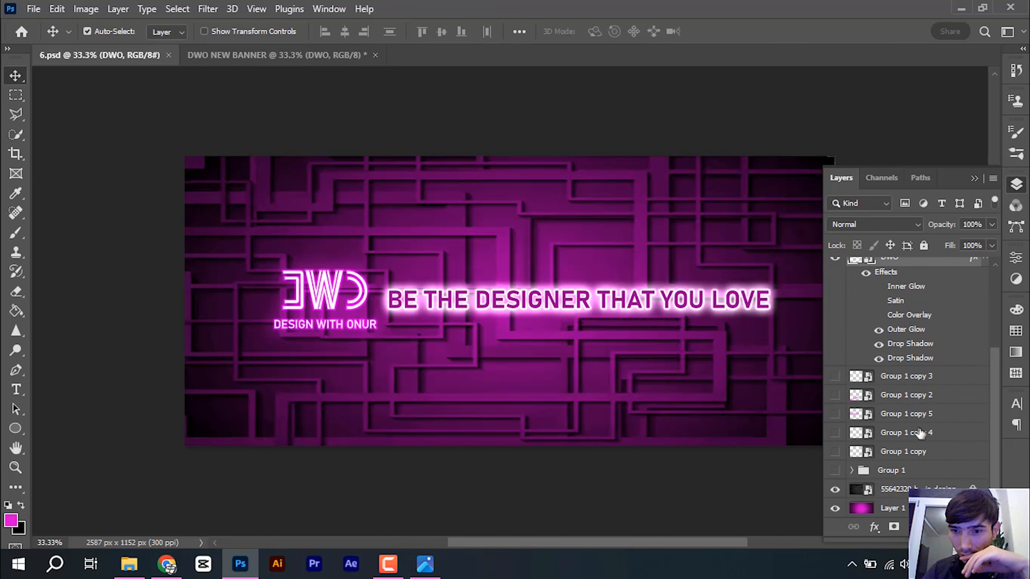
pyautogui.scroll(3, 928, 429)
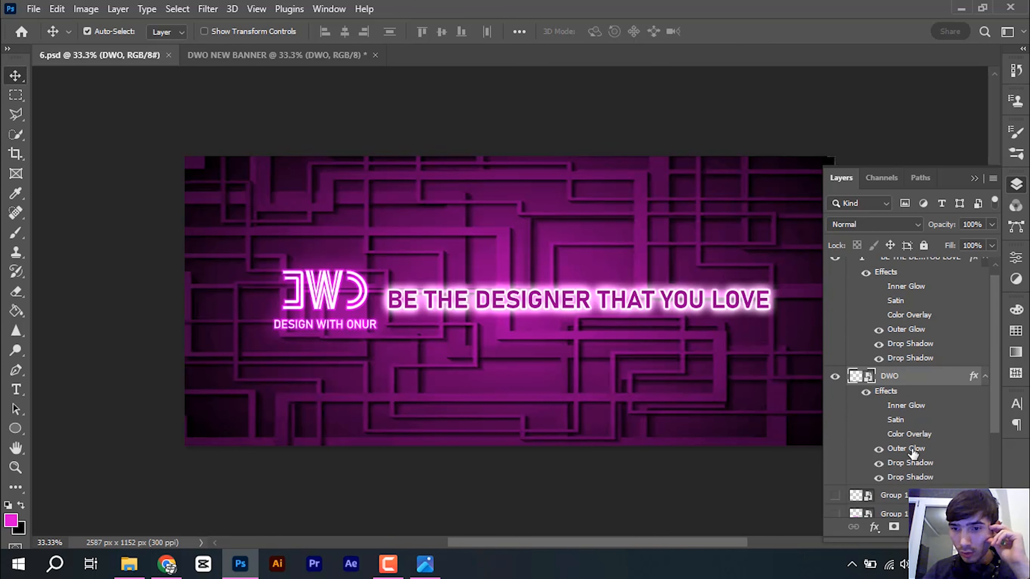
pyautogui.scroll(-3, 917, 426)
pyautogui.scroll(3, 924, 364)
pyautogui.click(345, 56)
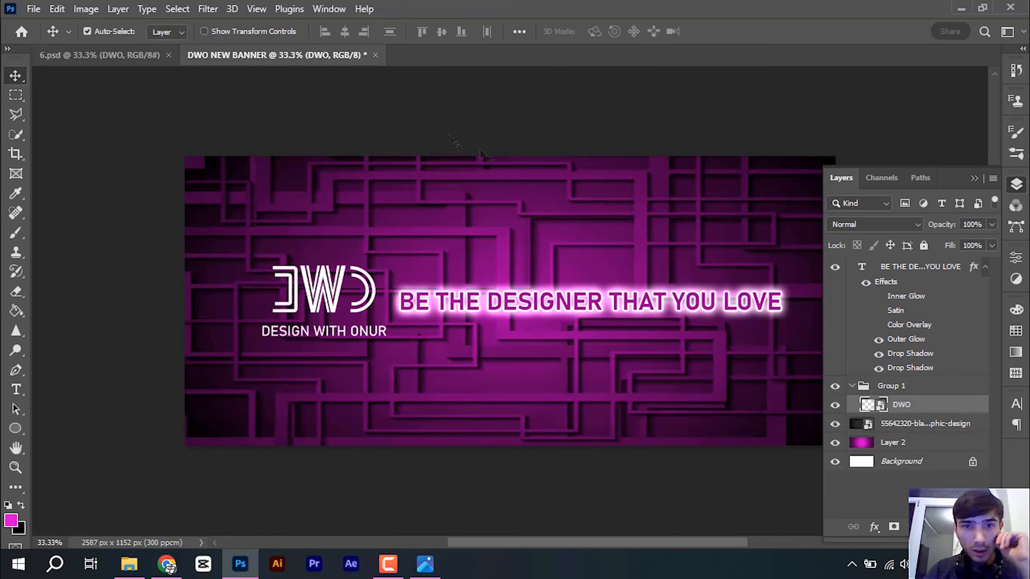
# Step: Enable Outer Glow and both Drop Shadows in the DWO logo's layer style
pyautogui.doubleClick(939, 402)
pyautogui.moveTo(544, 53); pyautogui.dragTo(615, 36)
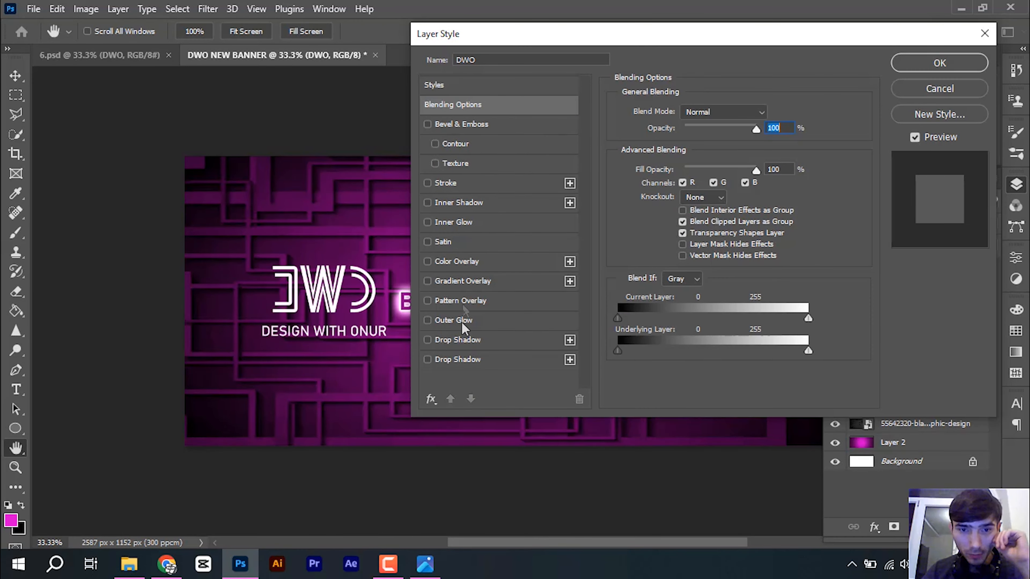
pyautogui.click(466, 321)
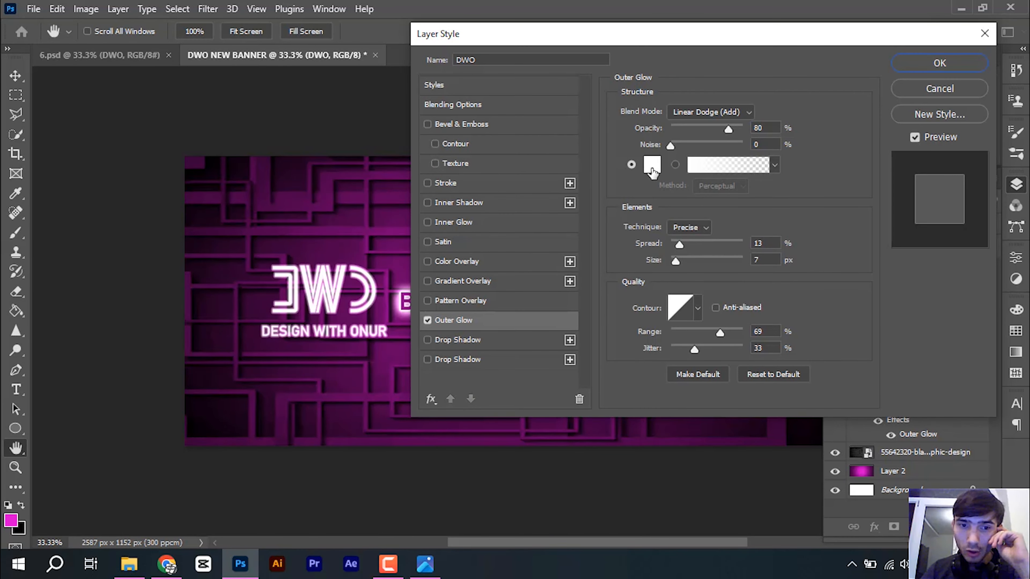
pyautogui.click(491, 342)
pyautogui.click(466, 362)
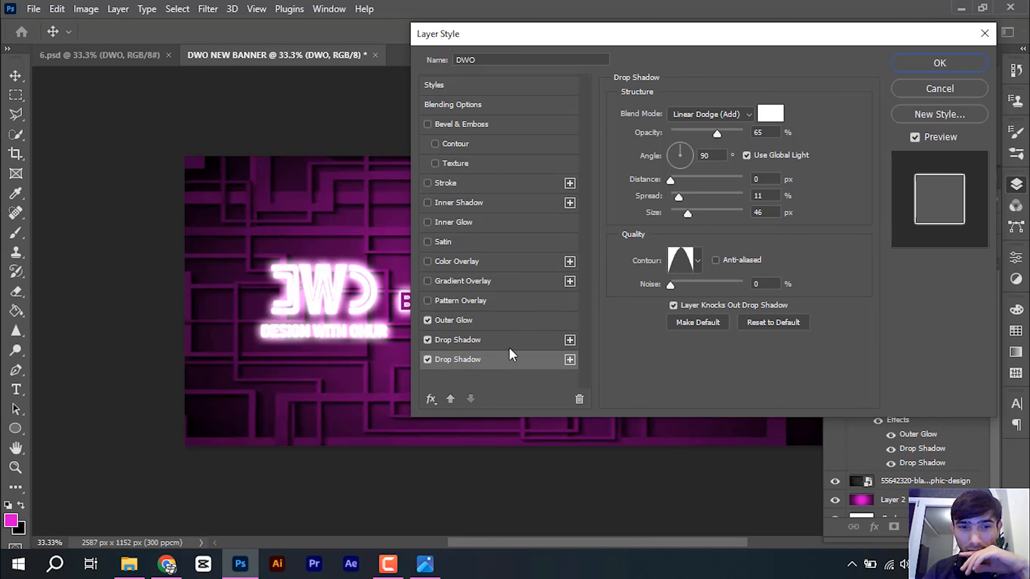
# Step: Change the color of the logo's first Drop Shadow to a bright magenta
pyautogui.click(471, 340)
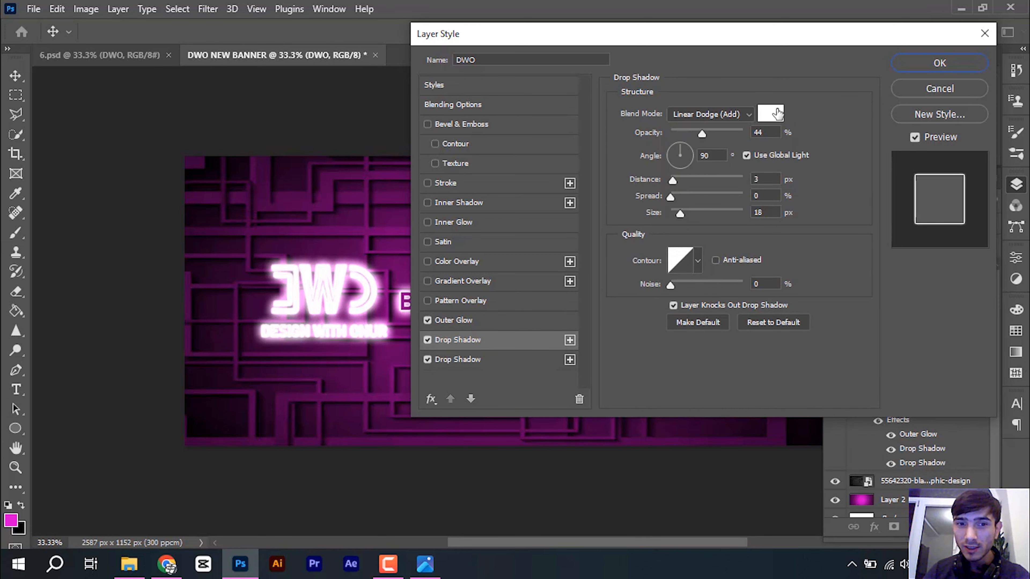
pyautogui.click(776, 118)
pyautogui.click(223, 171)
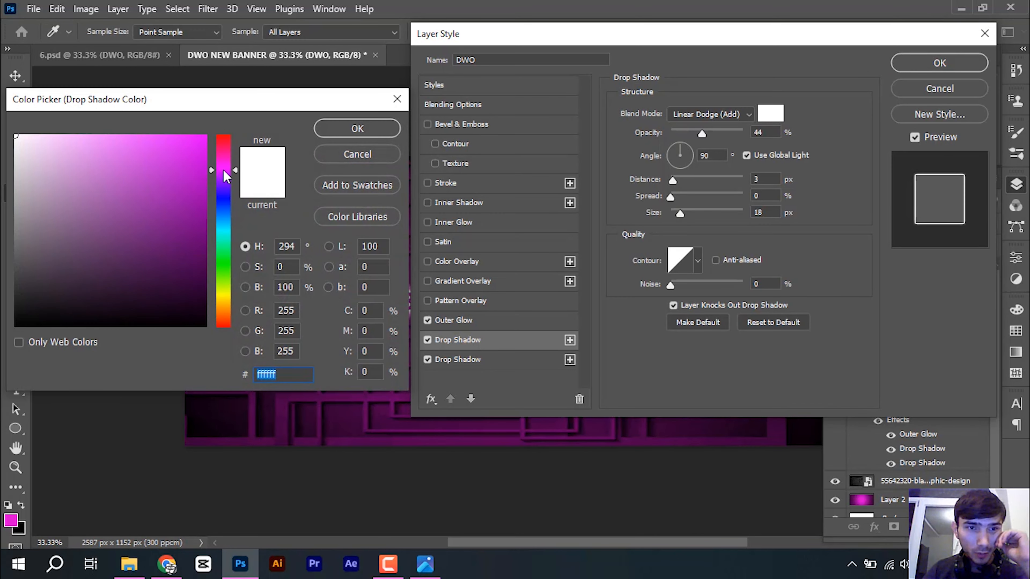
pyautogui.click(211, 169)
pyautogui.click(357, 128)
# Step: Change the color of the logo's second Drop Shadow to magenta f103ee
pyautogui.click(458, 360)
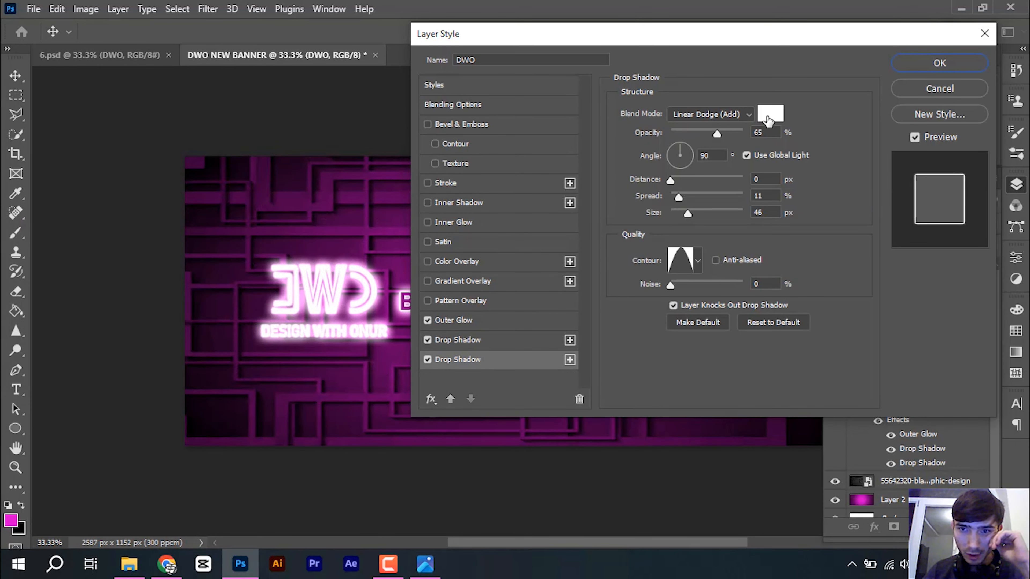
pyautogui.click(770, 113)
pyautogui.click(227, 166)
pyautogui.click(206, 136)
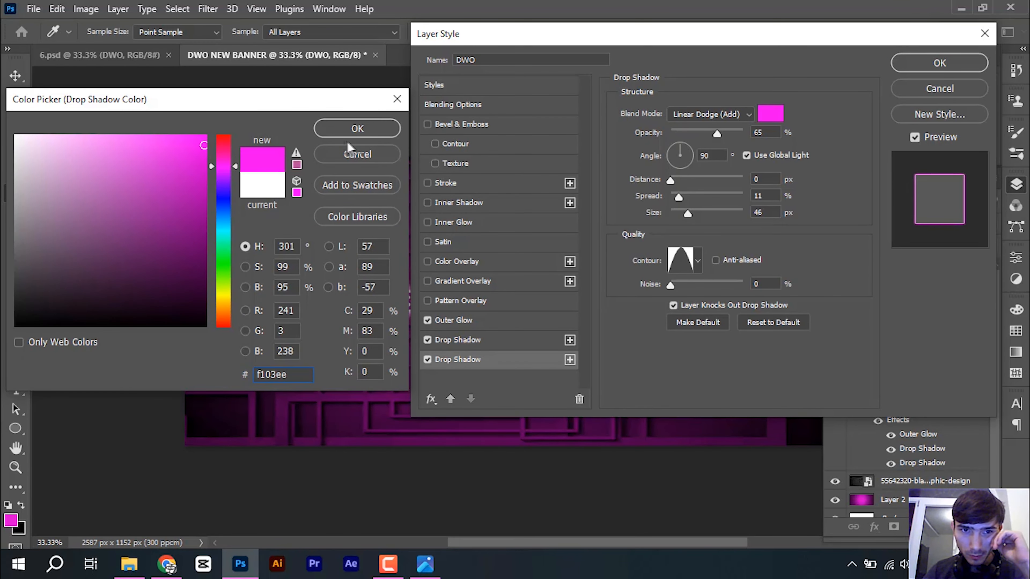
pyautogui.click(349, 130)
# Step: Change the logo's Outer Glow color to bright magenta and apply the layer style
pyautogui.click(453, 319)
pyautogui.click(652, 164)
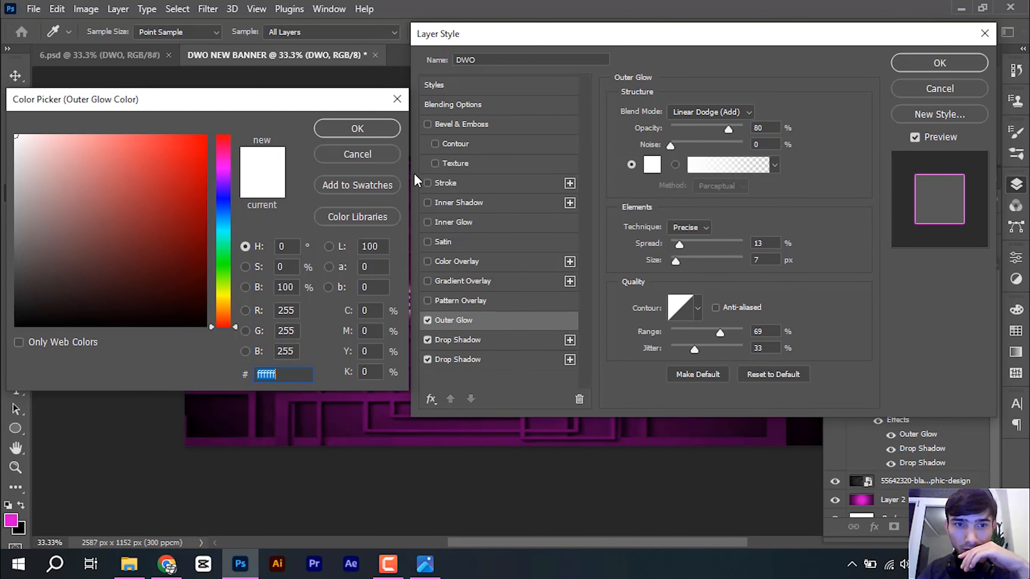
pyautogui.click(223, 166)
pyautogui.click(199, 141)
pyautogui.click(357, 128)
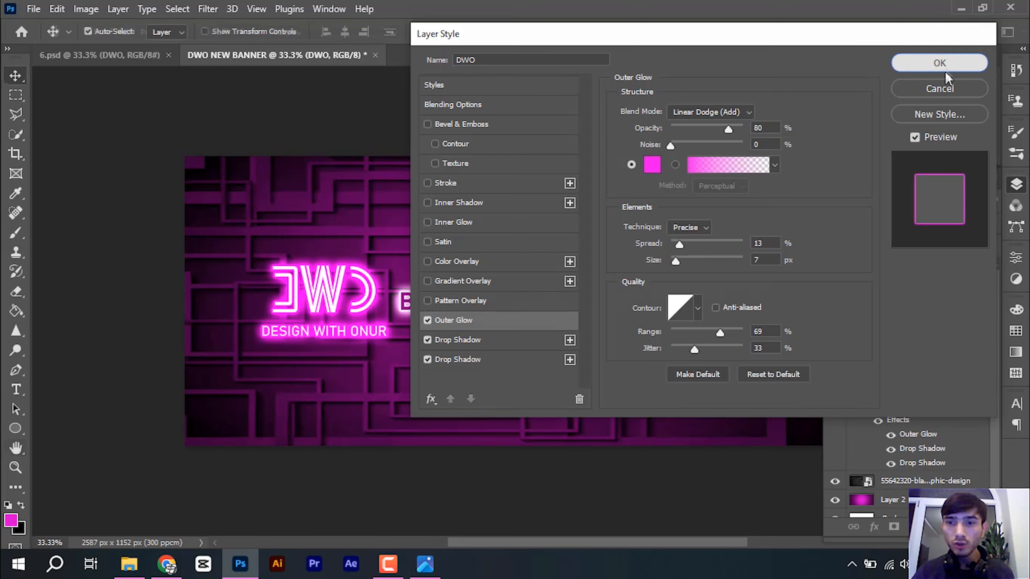
pyautogui.click(939, 64)
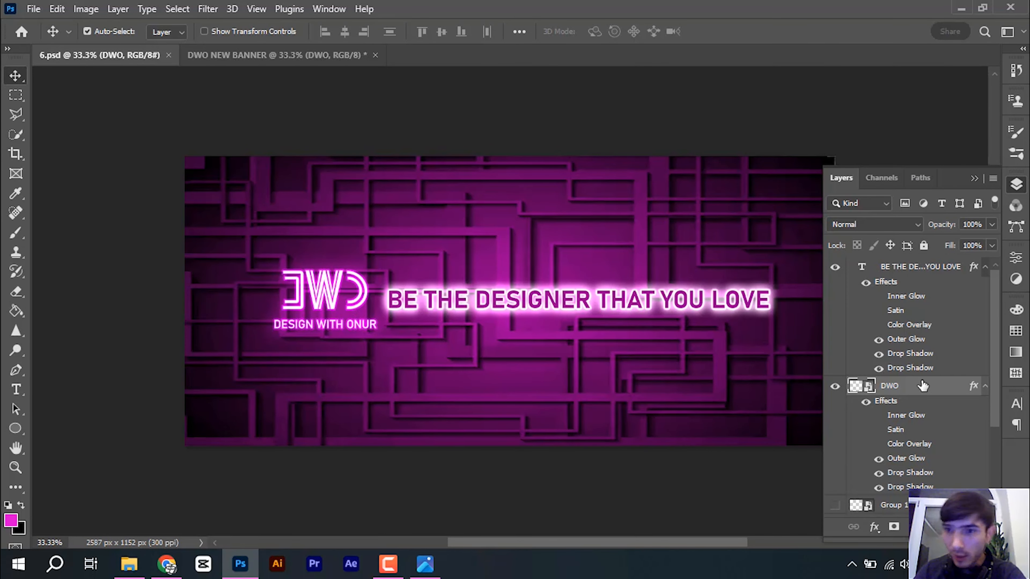
# Step: Compare the DWO logo's Outer Glow settings in 6.psd with those in DWO NEW BANNER
pyautogui.doubleClick(912, 462)
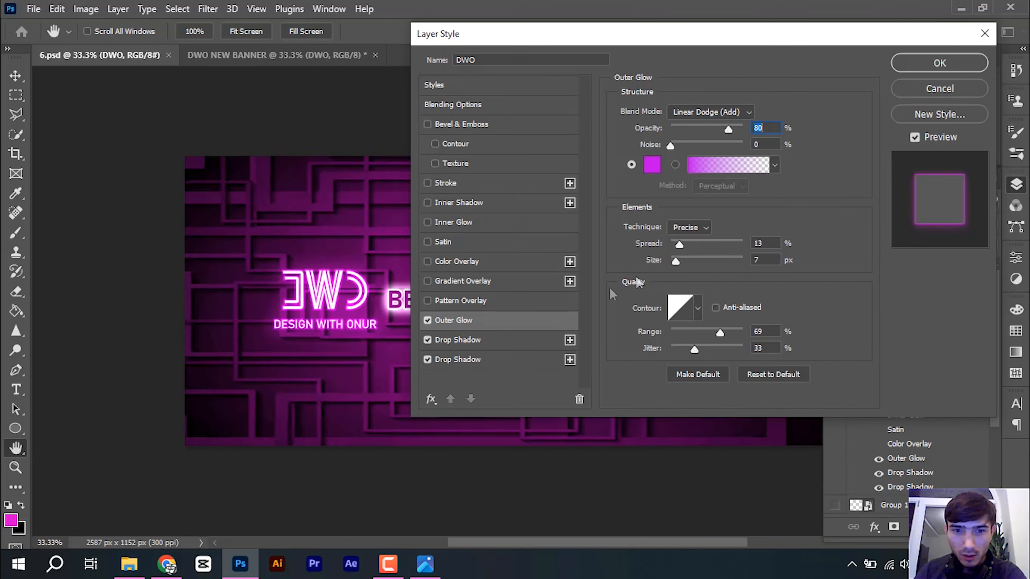
pyautogui.click(939, 65)
pyautogui.click(281, 55)
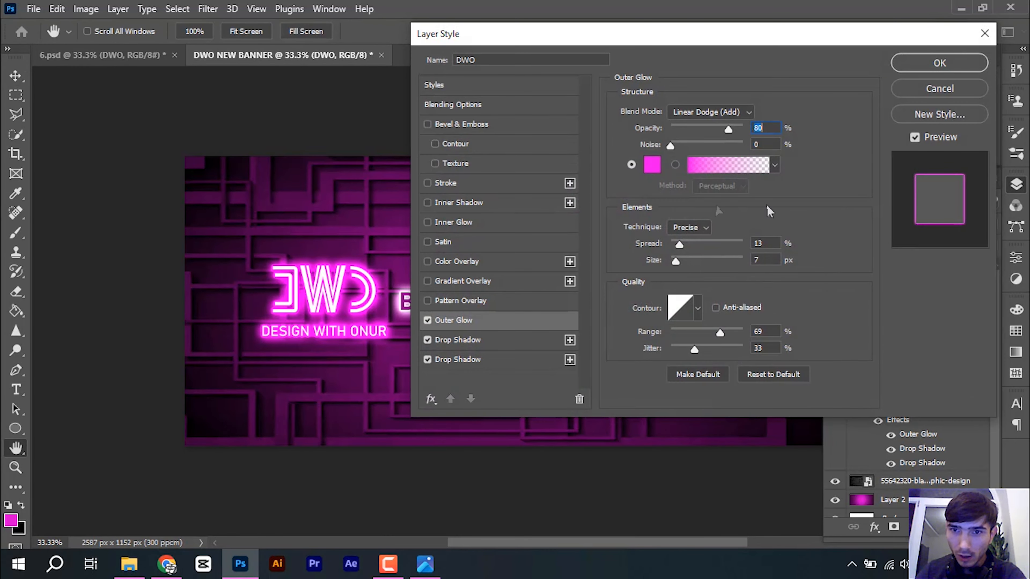
pyautogui.click(476, 358)
pyautogui.click(933, 63)
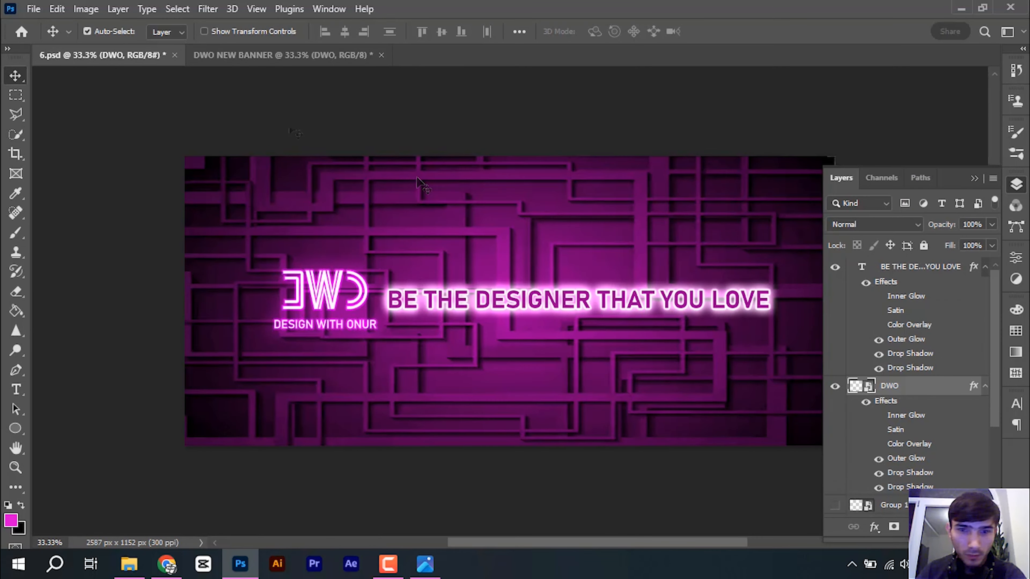
# Step: Match the first Drop Shadow of the DWO NEW BANNER logo to 6.psd with distance 24 px and size 103 px
pyautogui.doubleClick(909, 474)
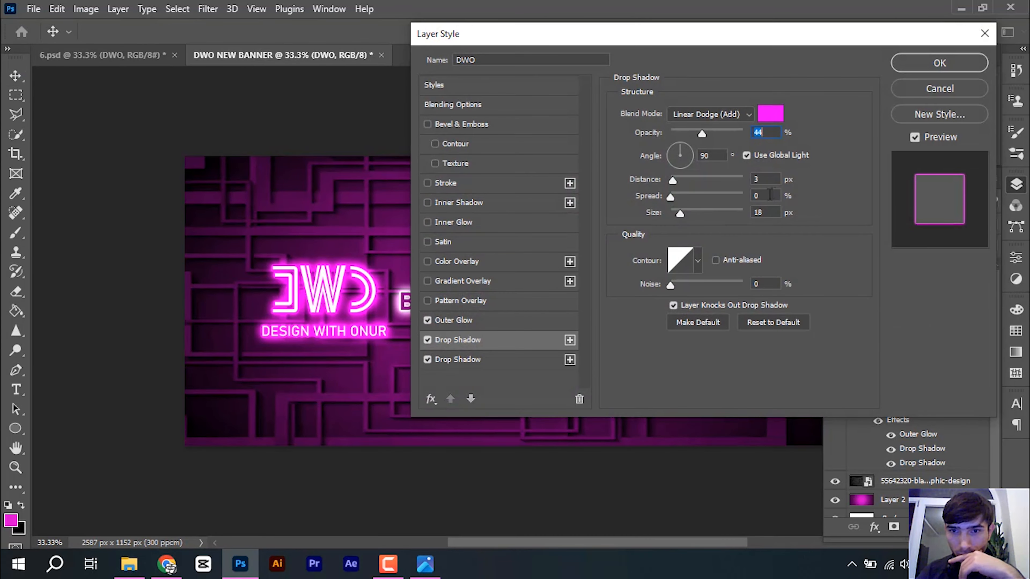
pyautogui.doubleClick(773, 179)
pyautogui.write('24')
pyautogui.write('10')
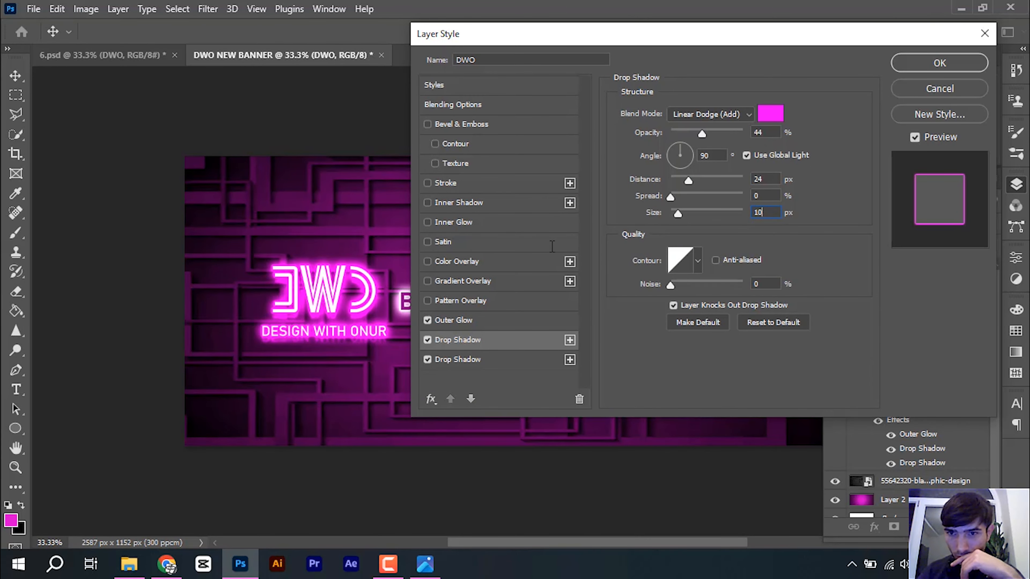
pyautogui.write('3')
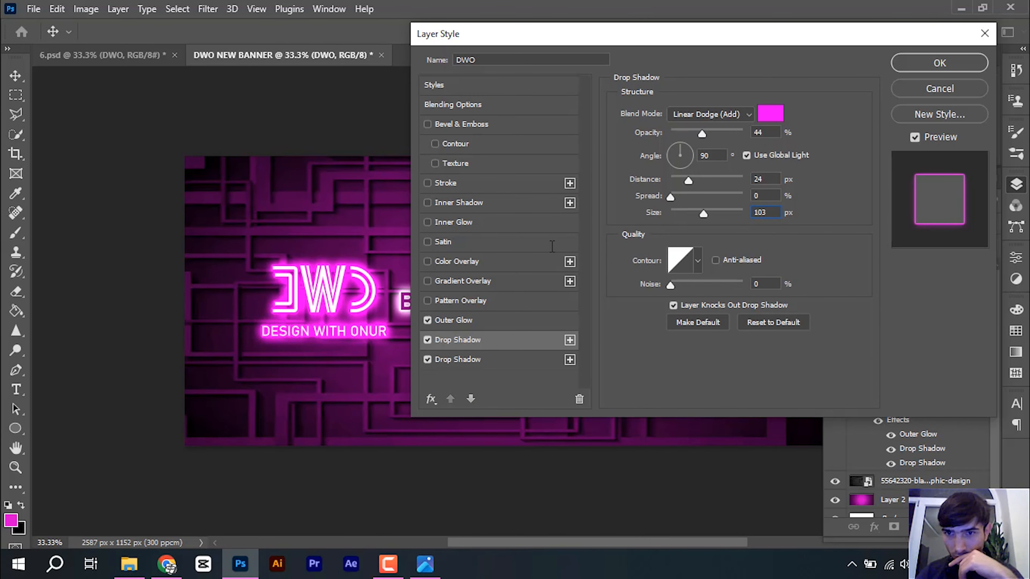
pyautogui.click(939, 64)
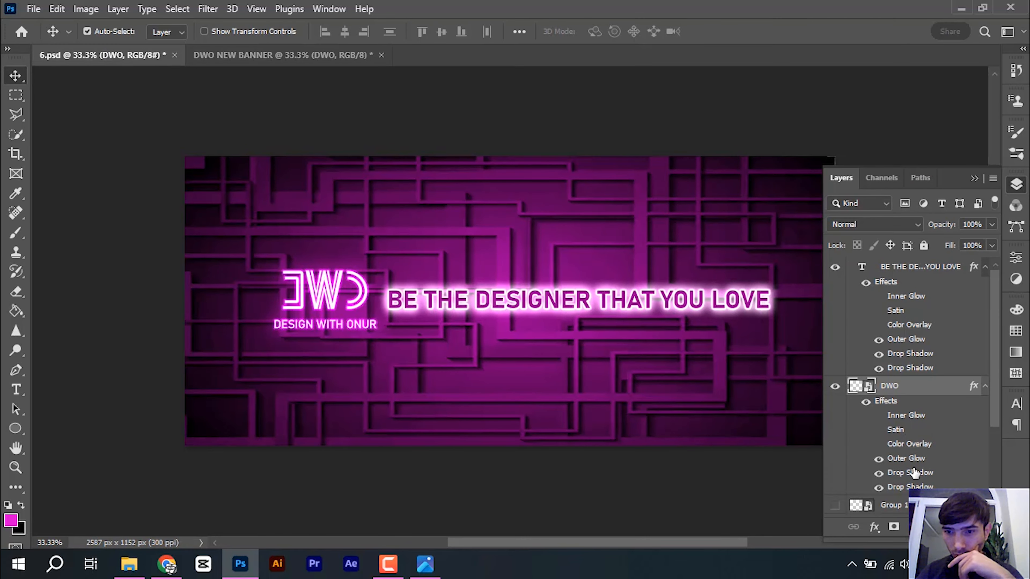
# Step: Match the banner logo's second Drop Shadow to 6.psd with 21% opacity and 30% spread, and return to 6.psd
pyautogui.doubleClick(913, 473)
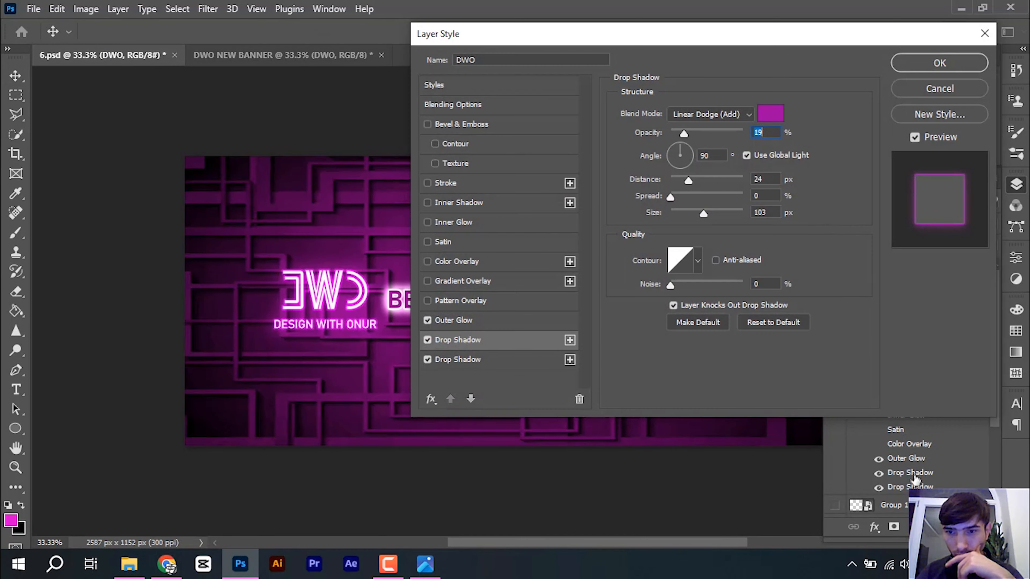
pyautogui.click(481, 360)
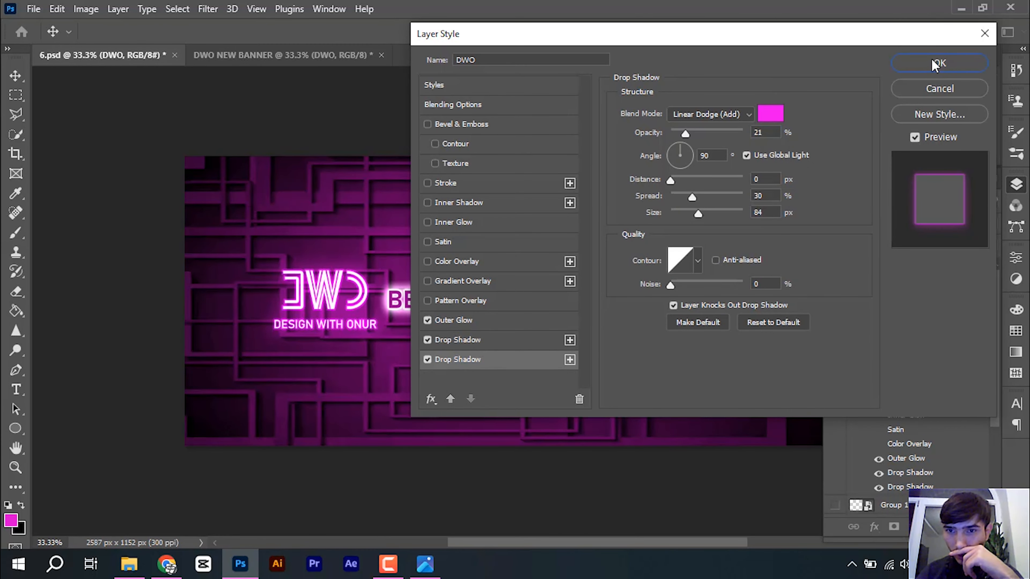
pyautogui.click(940, 64)
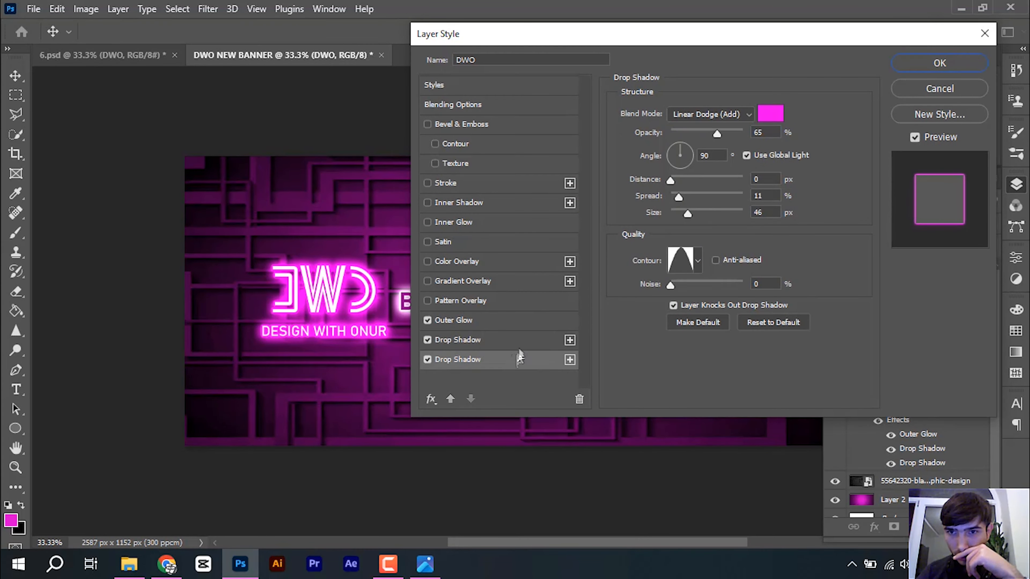
pyautogui.moveTo(765, 137); pyautogui.dragTo(732, 139)
pyautogui.write('21')
pyautogui.moveTo(768, 197); pyautogui.dragTo(720, 201)
pyautogui.write('30')
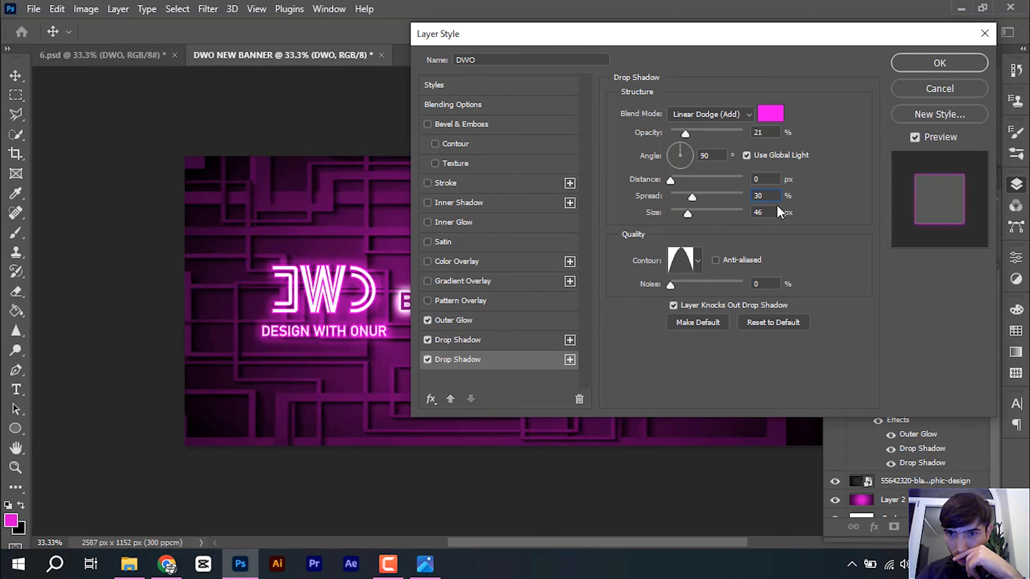
pyautogui.click(939, 63)
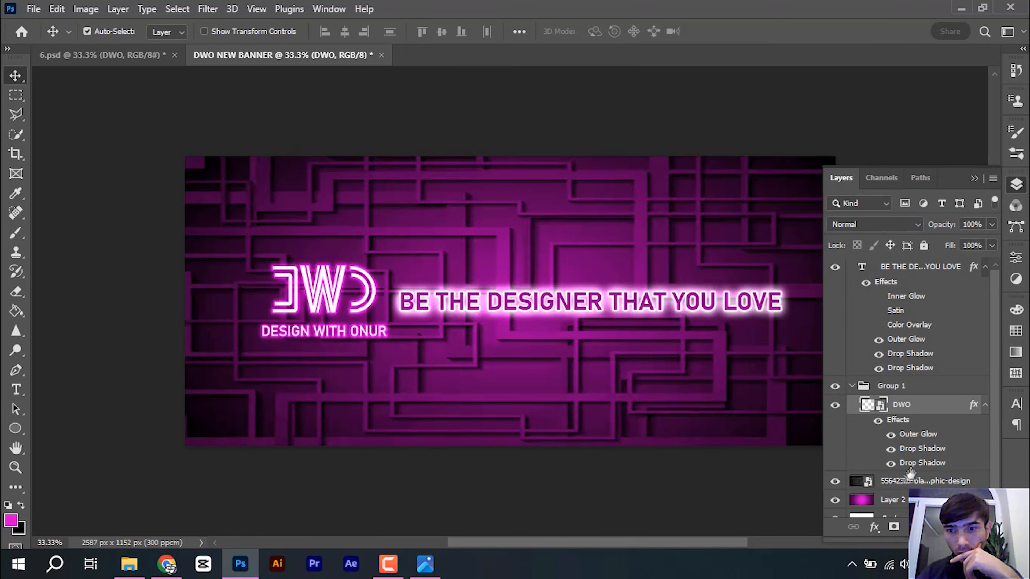
pyautogui.click(97, 54)
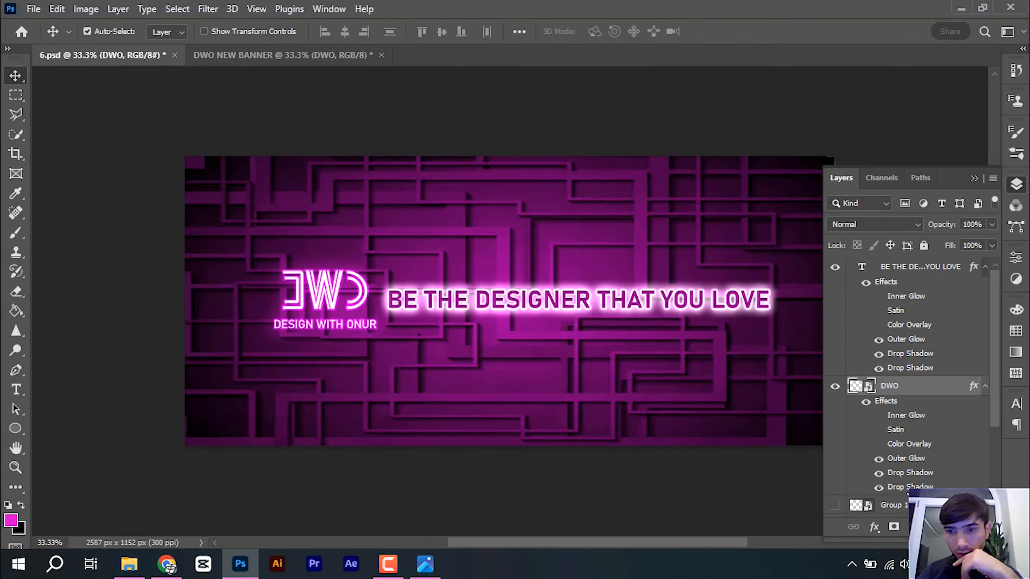
# Step: Match the DWO NEW BANNER logo's second Drop Shadow to the one in 6.psd, with size 84 px and the same contour
pyautogui.doubleClick(908, 487)
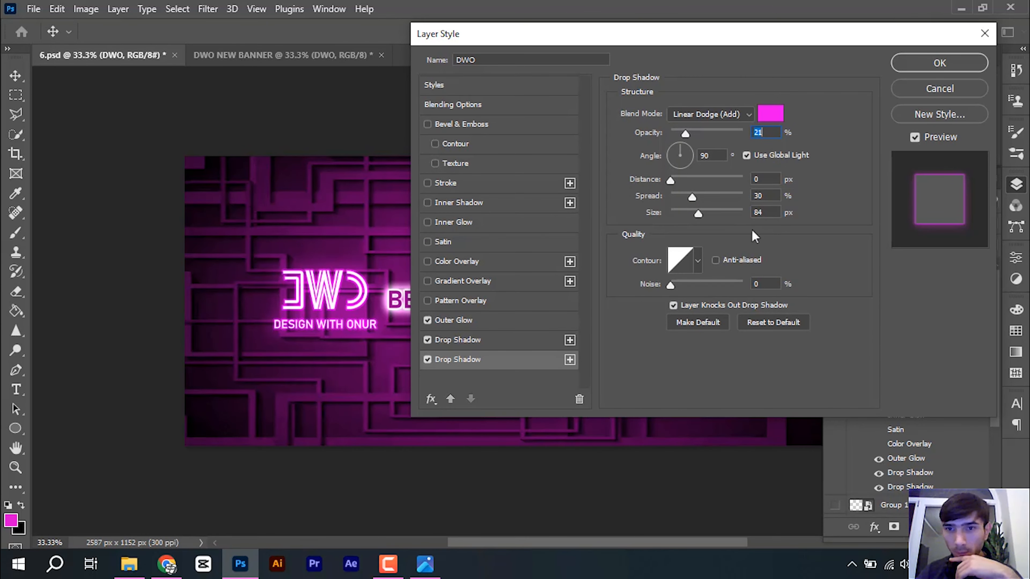
pyautogui.click(493, 346)
pyautogui.click(493, 364)
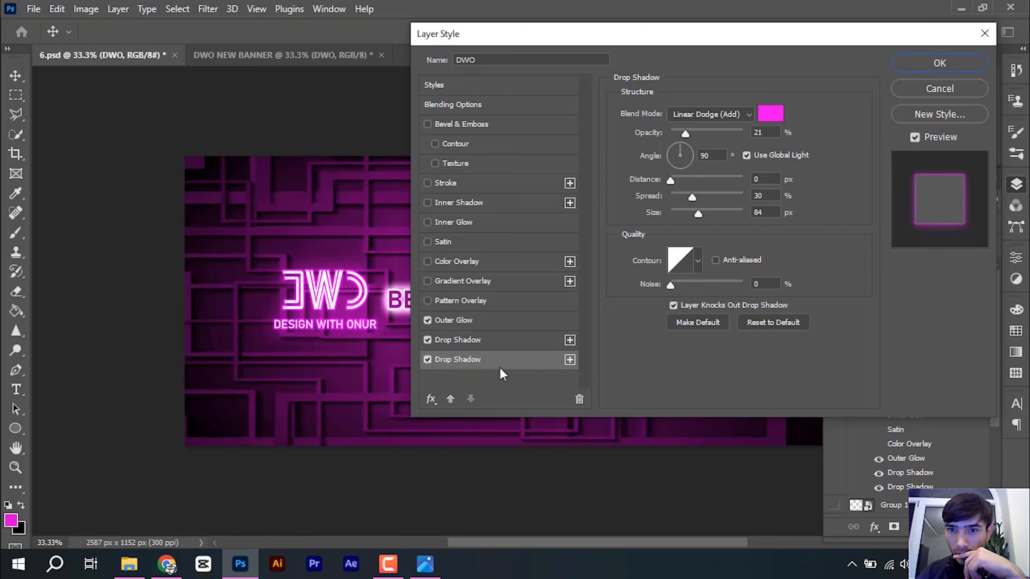
pyautogui.click(563, 320)
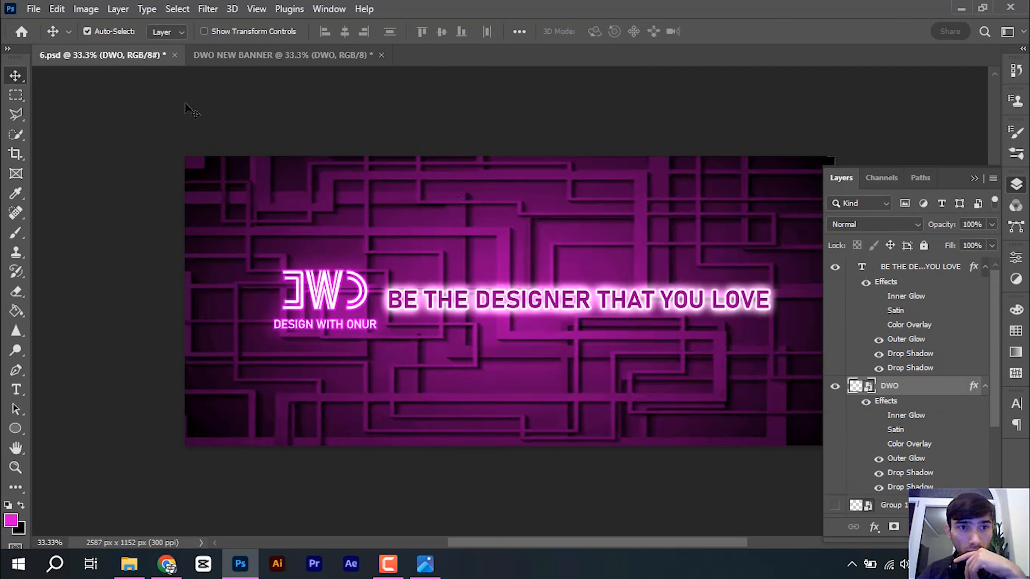
pyautogui.doubleClick(922, 438)
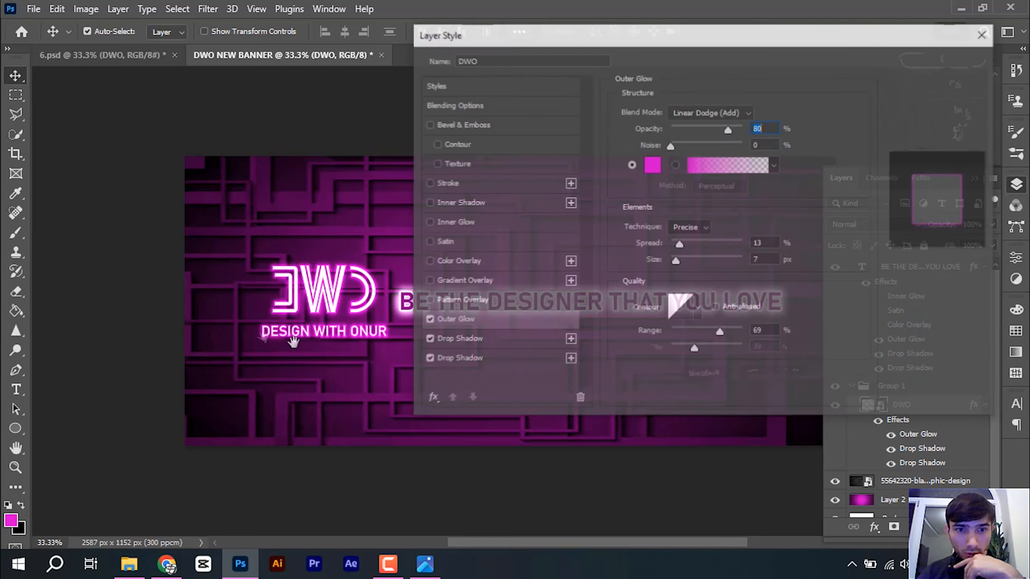
pyautogui.click(490, 340)
pyautogui.click(495, 359)
pyautogui.moveTo(774, 211); pyautogui.dragTo(713, 218)
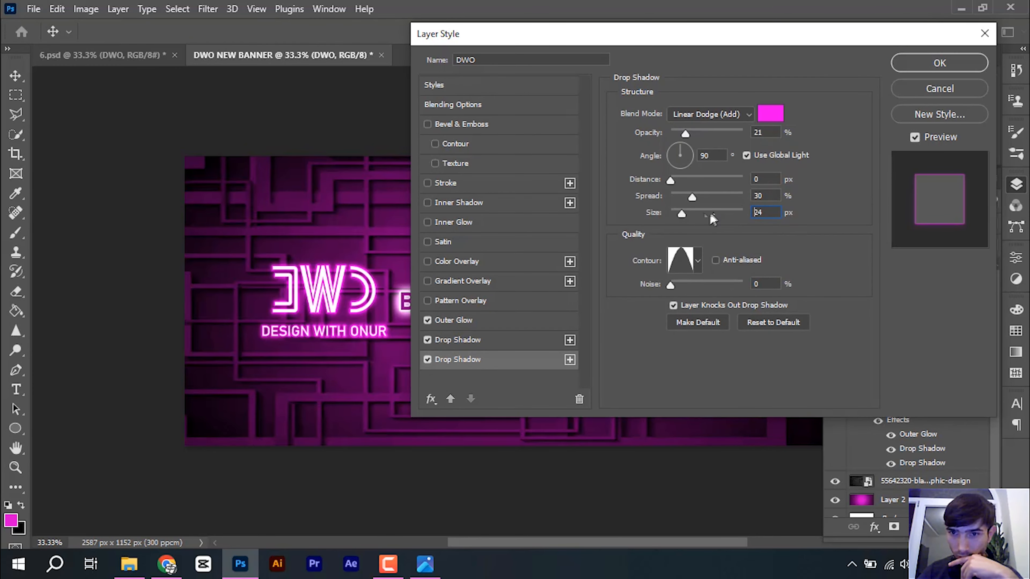
pyautogui.write('84')
pyautogui.click(698, 261)
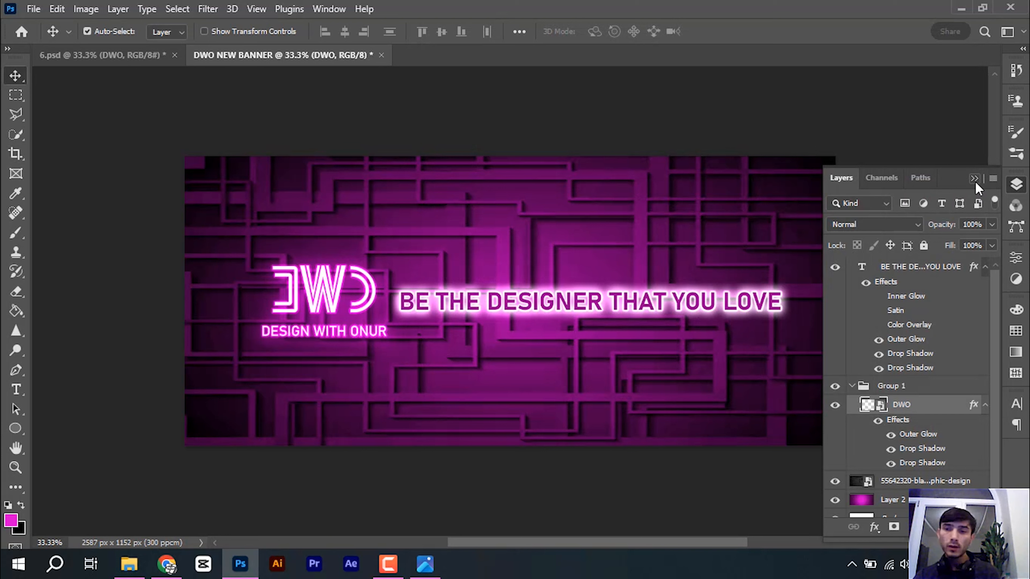
# Step: Scale the DWO logo down slightly in DWO NEW BANNER and compare its size with the logo in 6.psd
pyautogui.click(975, 181)
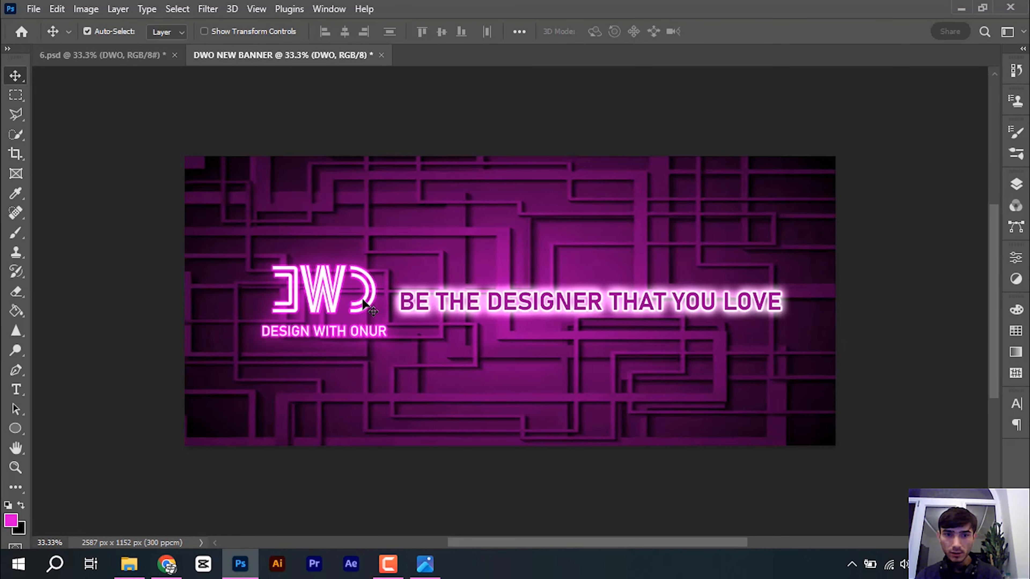
pyautogui.hotkey('ctrl', 't')
pyautogui.moveTo(387, 266); pyautogui.dragTo(373, 296)
pyautogui.press('Return')
pyautogui.click(143, 57)
pyautogui.click(243, 56)
pyautogui.click(143, 56)
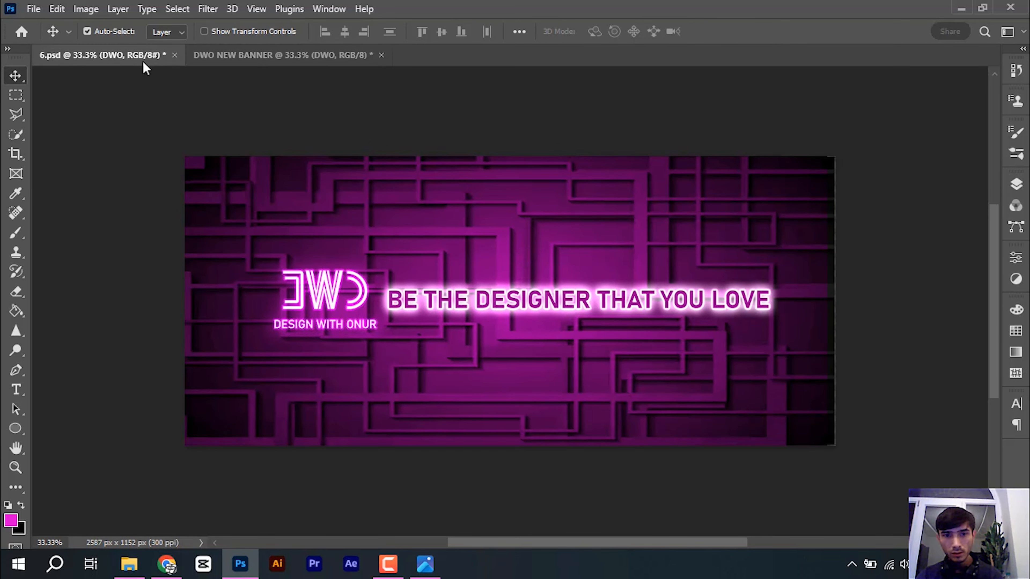
pyautogui.click(243, 56)
pyautogui.click(142, 56)
pyautogui.click(286, 57)
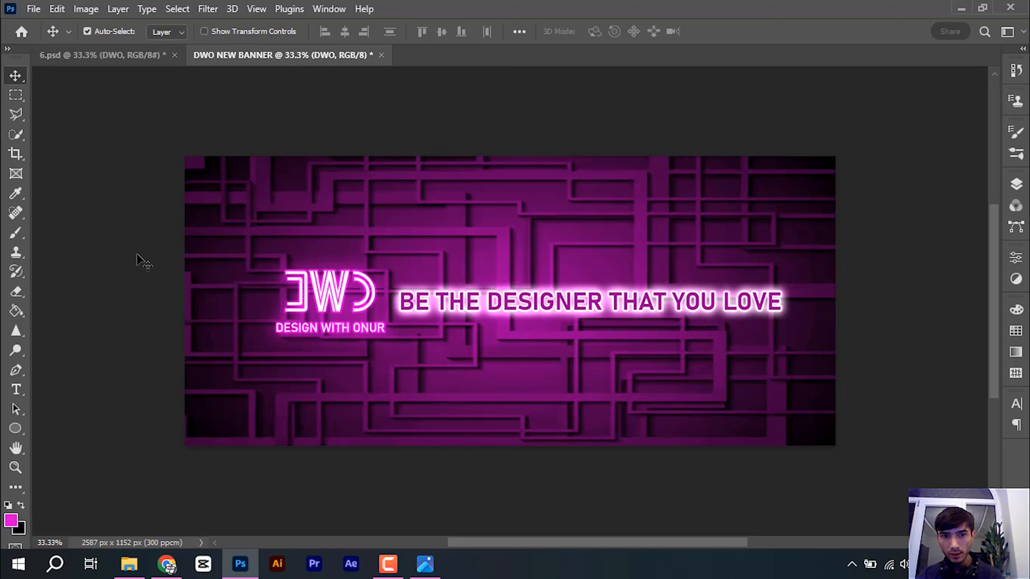
# Step: Lock the position of the geometric texture layer and the magenta Layer 2 in DWO NEW BANNER
pyautogui.click(1015, 184)
pyautogui.scroll(-1, 939, 309)
pyautogui.click(889, 469)
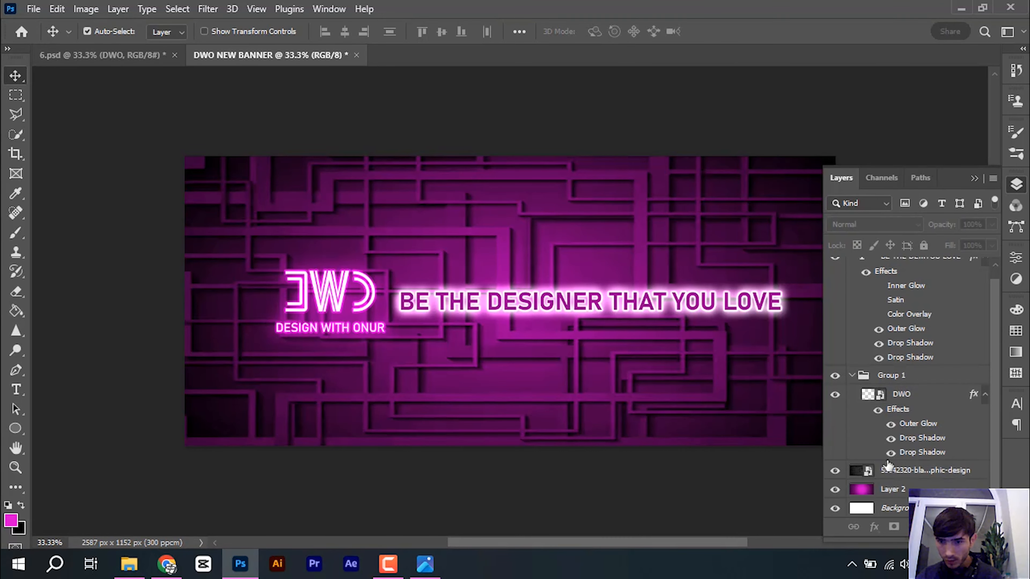
pyautogui.click(892, 489)
pyautogui.click(889, 245)
pyautogui.click(939, 469)
pyautogui.click(892, 489)
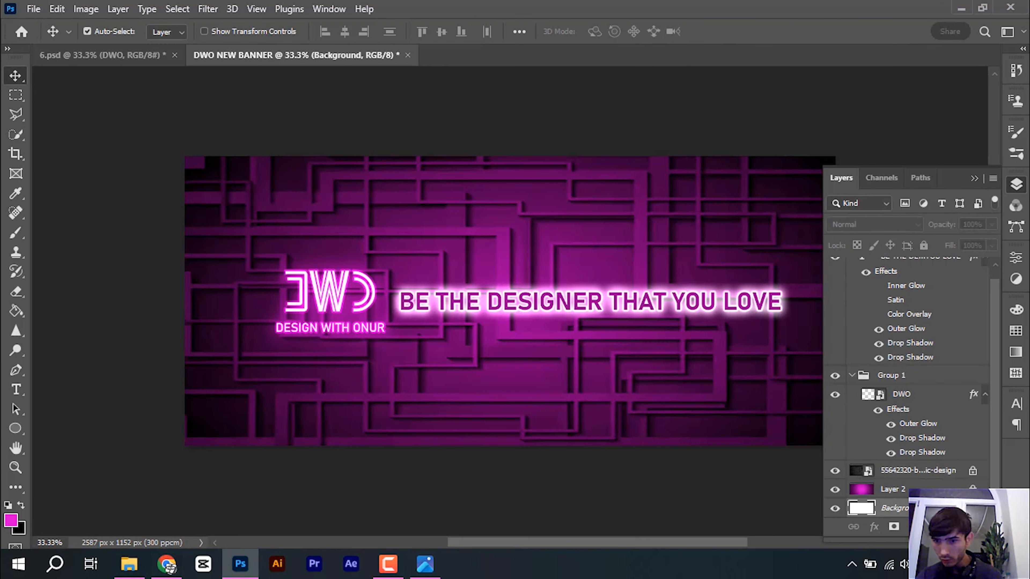
# Step: Select the logo and slogan together, shift them slightly left on the banner, and compare their placement with 6.psd
pyautogui.scroll(1, 892, 482)
pyautogui.moveTo(110, 259); pyautogui.dragTo(548, 302)
pyautogui.click(129, 55)
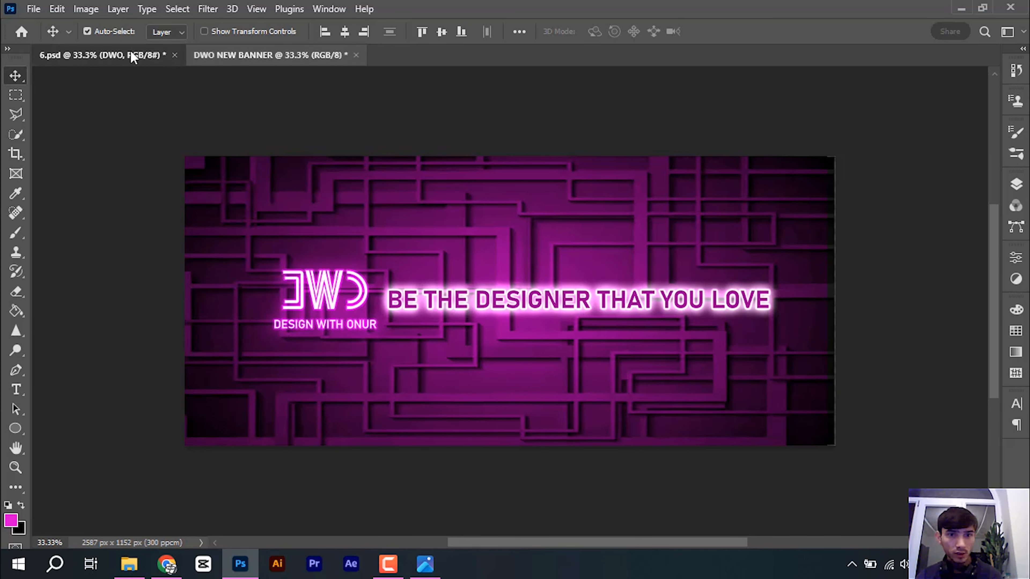
pyautogui.click(282, 57)
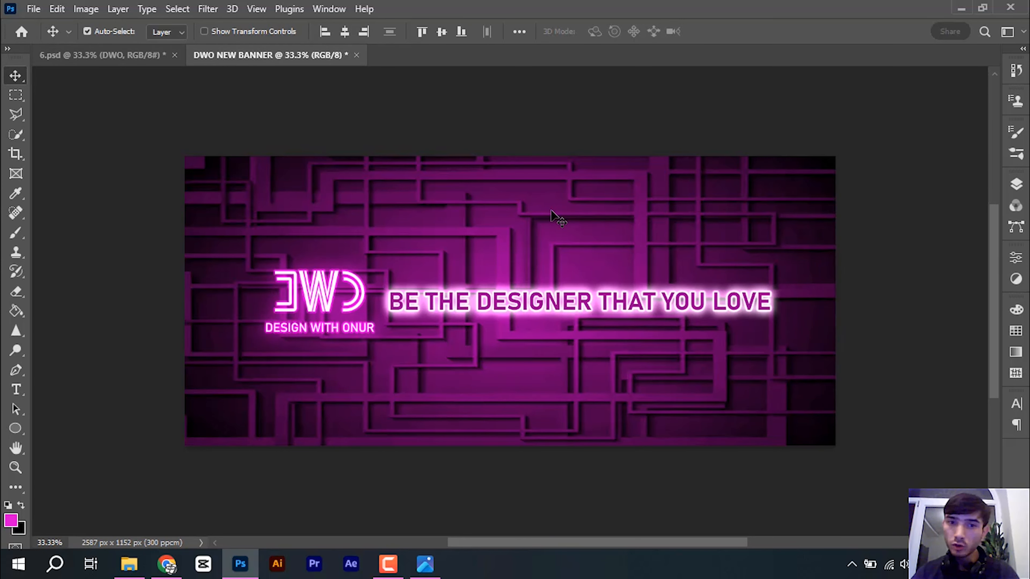